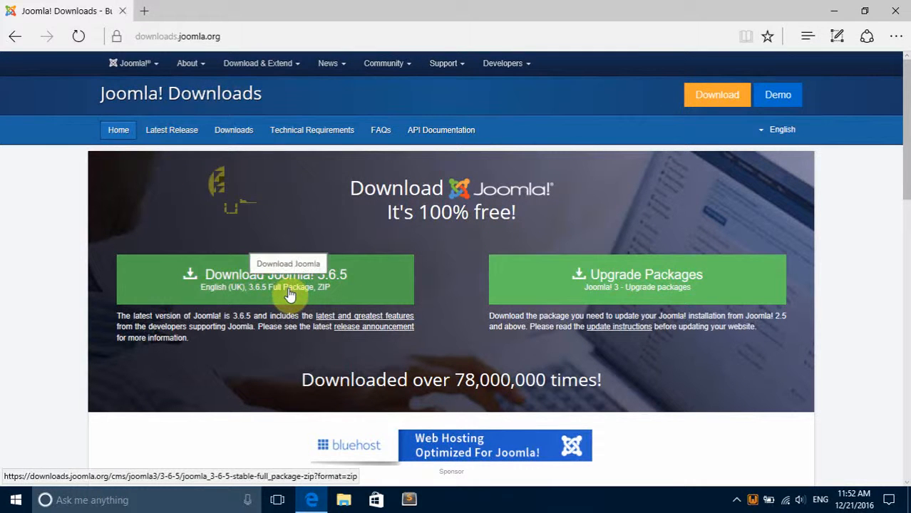
Download the Joomla! 3.6.5 Full Package ZIP and minimize the browser.
click(360, 296)
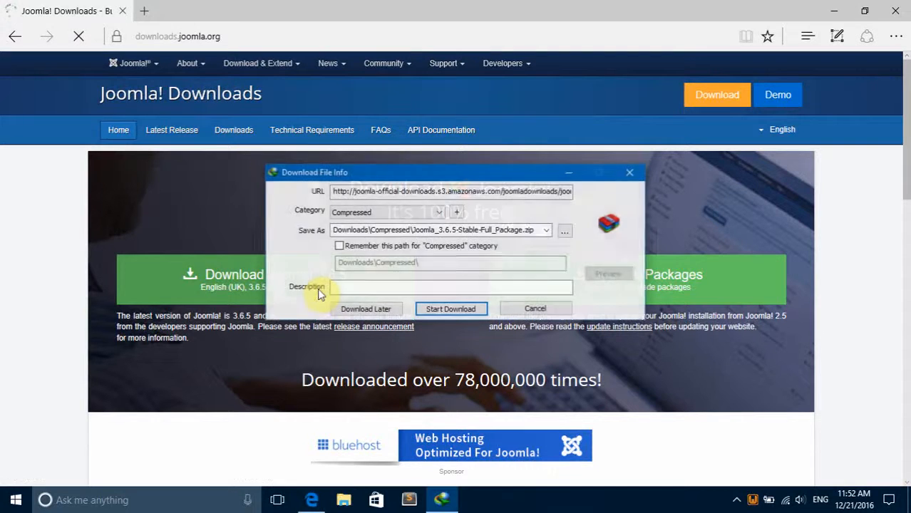
click(452, 310)
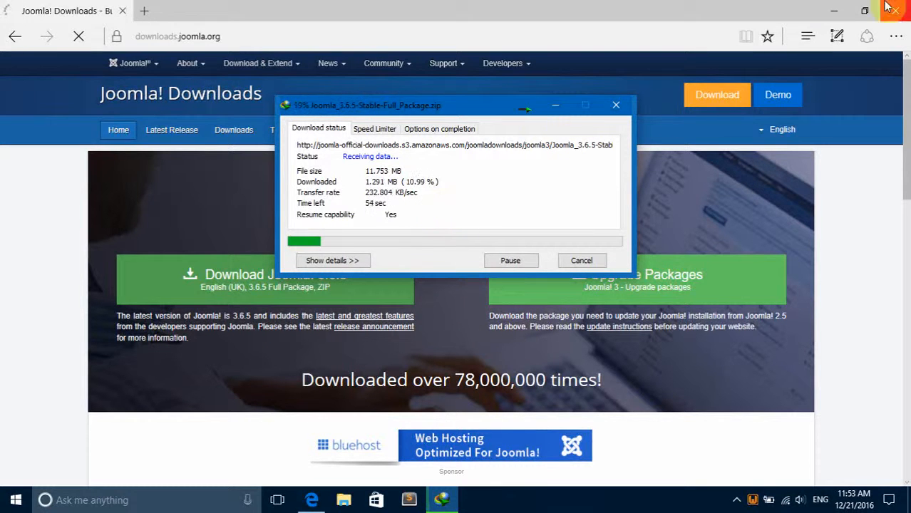
click(833, 11)
Open the C:\wamp\www folder in a maximized File Explorer window.
double_click(25, 93)
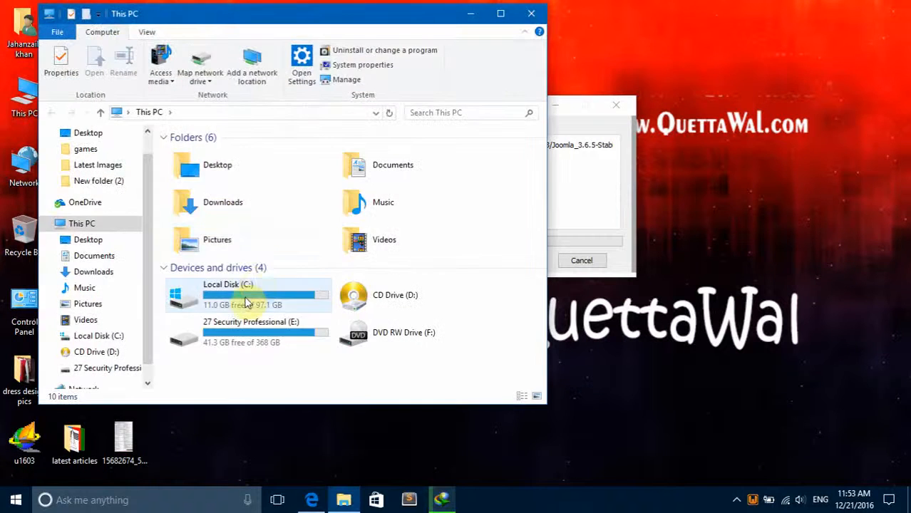
double_click(261, 291)
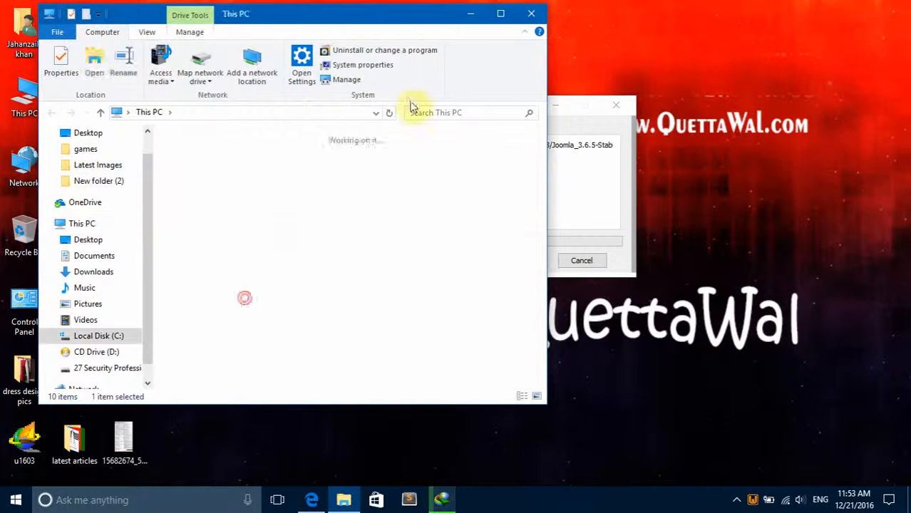
double_click(510, 20)
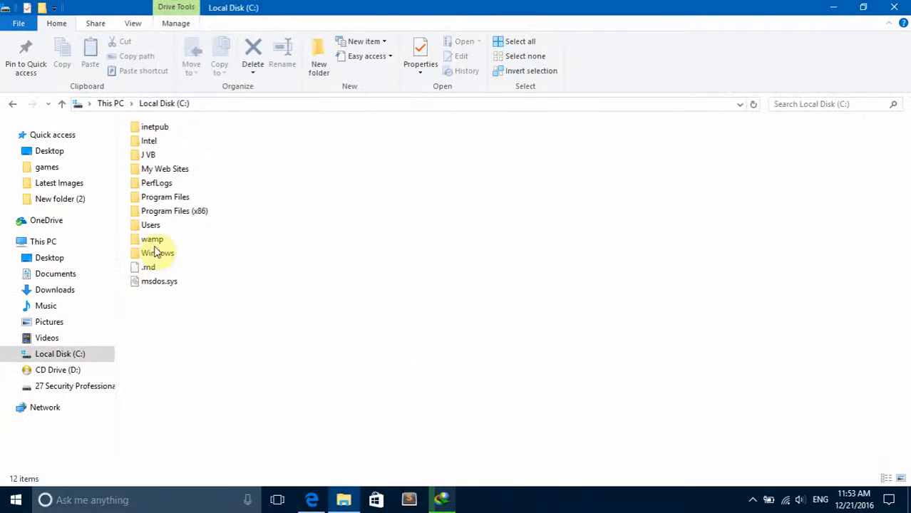
click(155, 240)
double_click(158, 240)
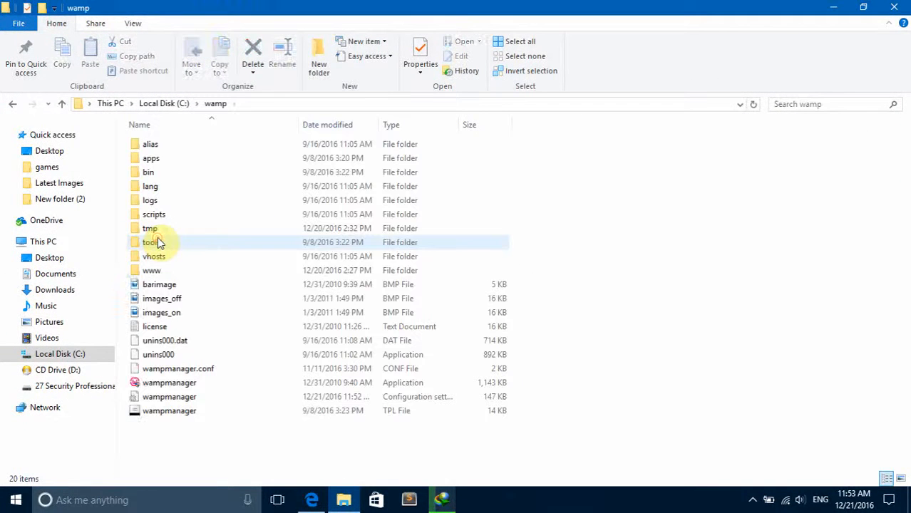
double_click(169, 275)
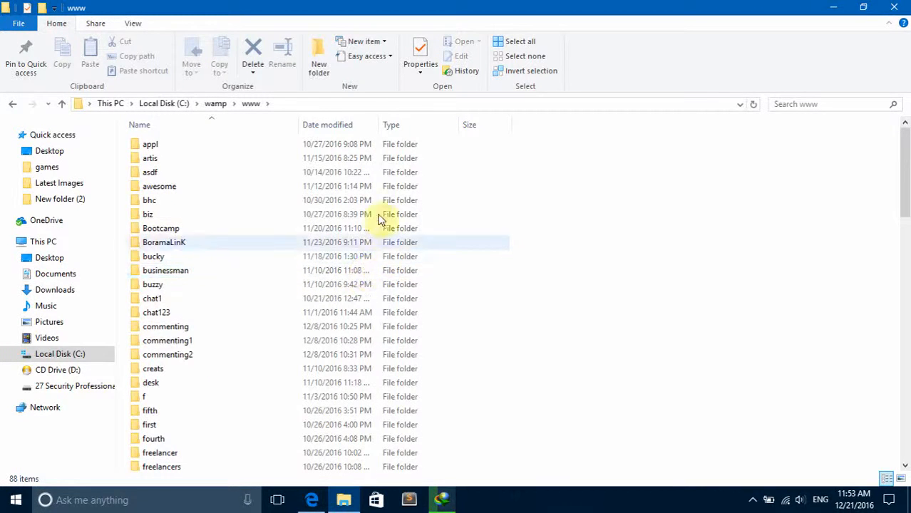
drag(576, 145, 556, 187)
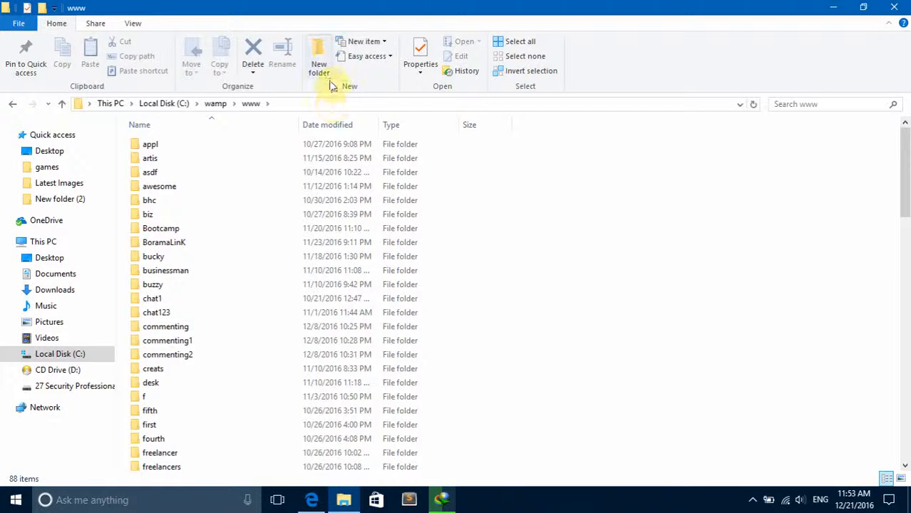
Create a new folder named Joomla-Instalation in the www directory and open it.
click(325, 67)
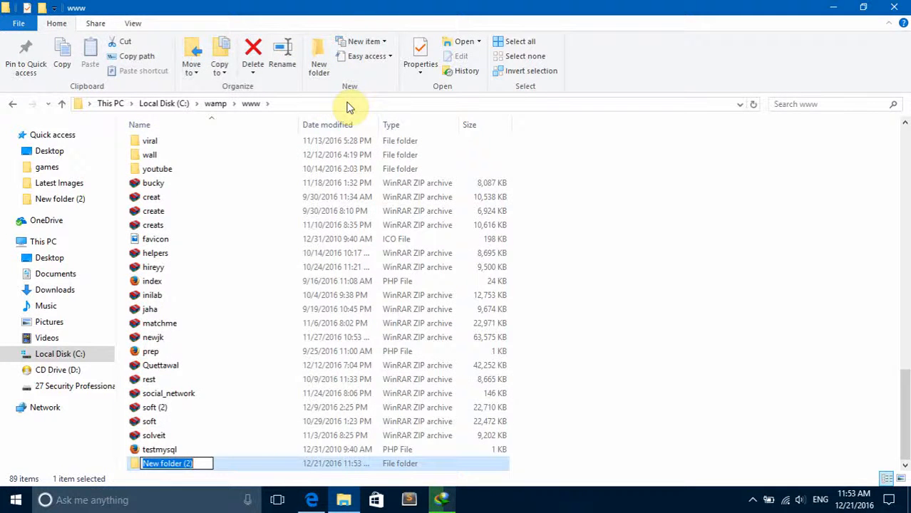
text(joomla-)
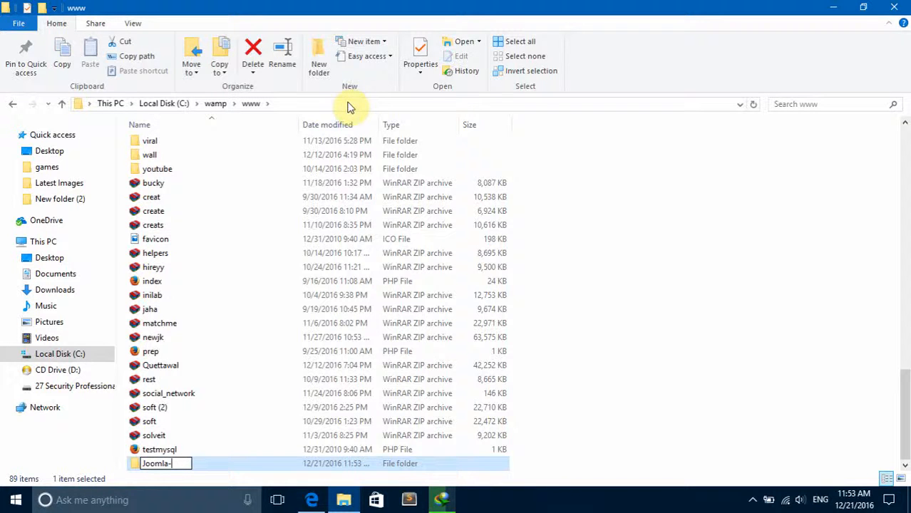
text(Instata)
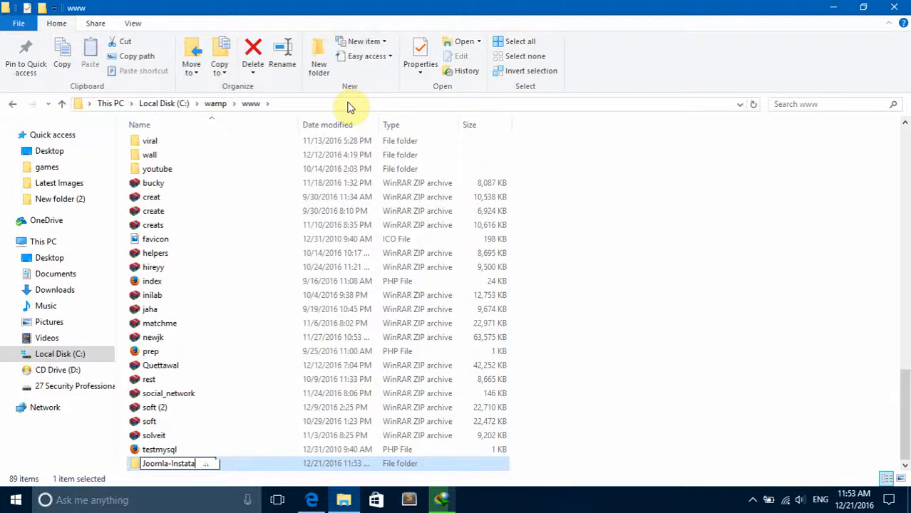
text(tionll)
key(Return)
key(Return)
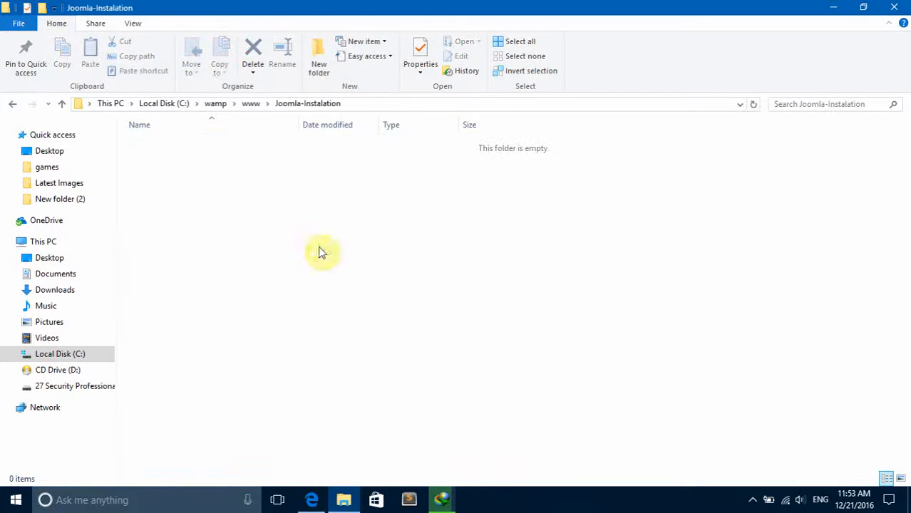
Copy the full path of the Joomla-Instalation folder.
click(364, 104)
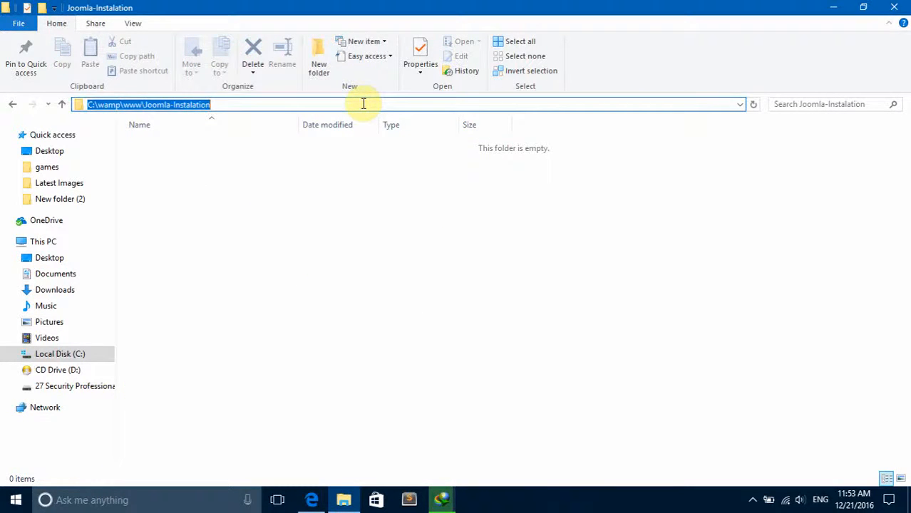
right_click(188, 106)
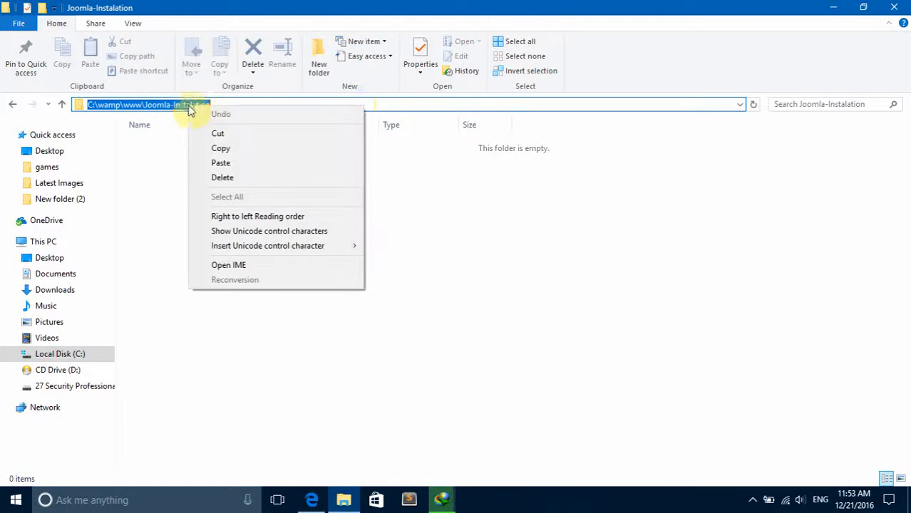
click(225, 149)
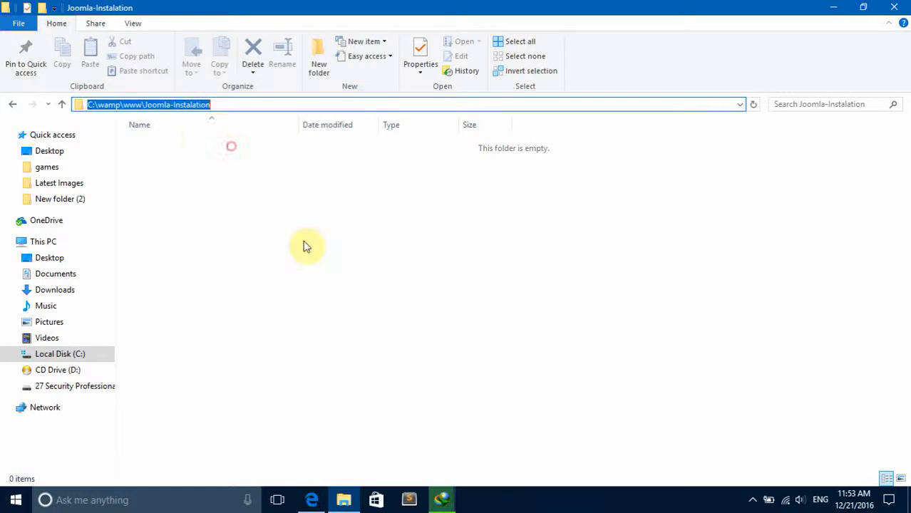
Open the downloaded Joomla_3.6.5-Stable-Full_Package.zip in WinRAR and bring up the extraction options for all its contents.
click(442, 499)
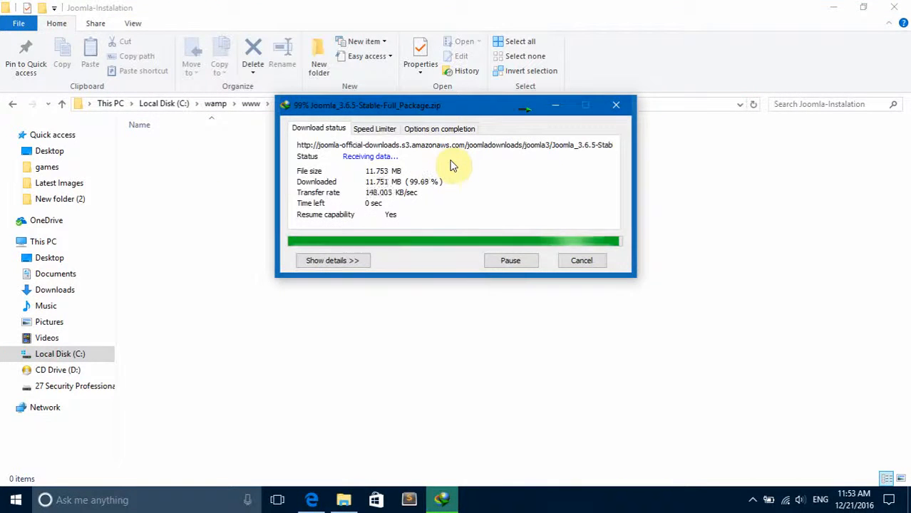
click(482, 291)
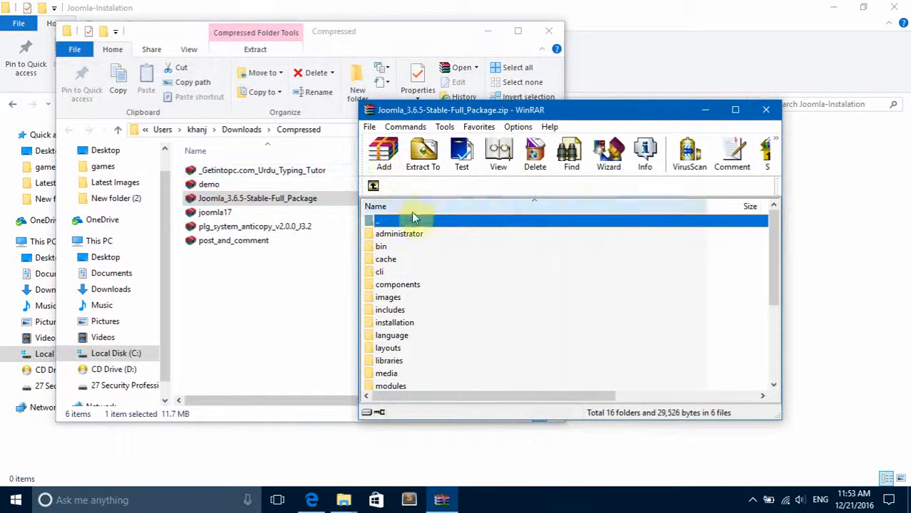
key(ctrl+a)
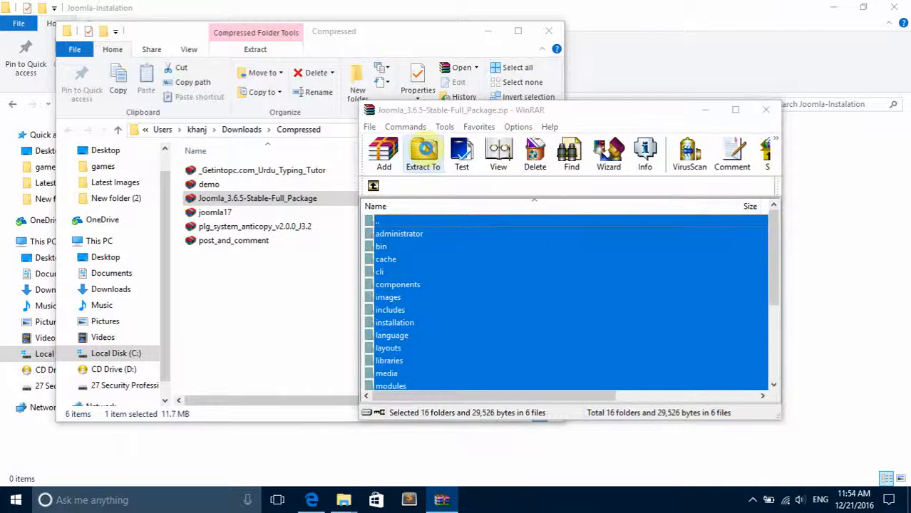
click(423, 153)
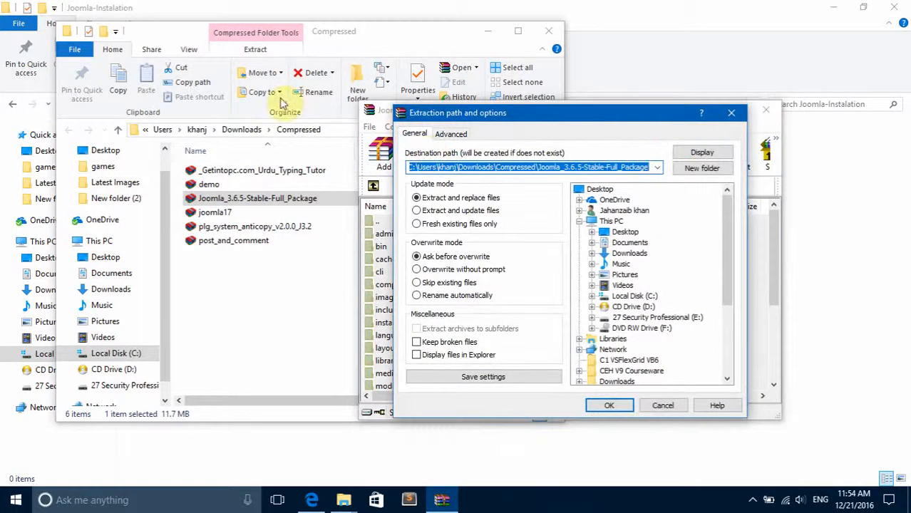
Set the extraction destination to C:\wamp\www\Joomla-Instalation and start extracting the archive.
click(381, 6)
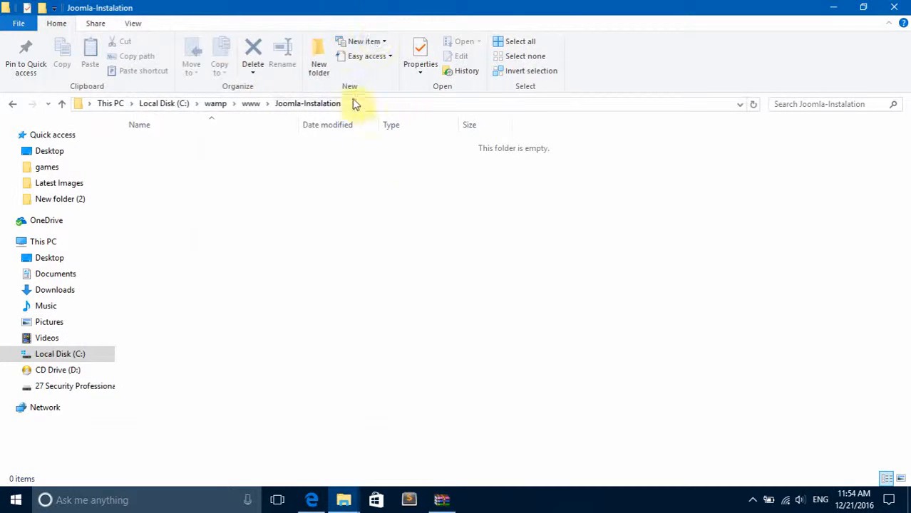
click(442, 500)
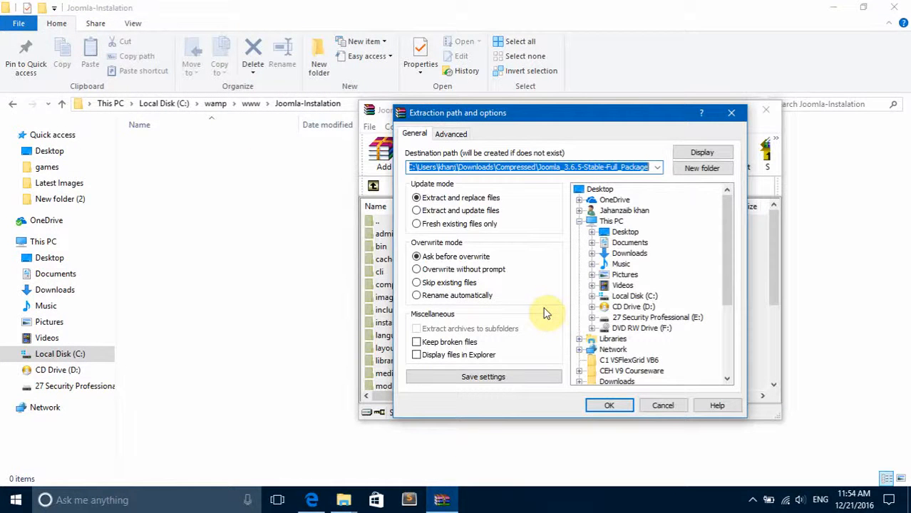
key(ctrl+v)
key(ctrl+a)
key(BackSpace)
right_click(468, 165)
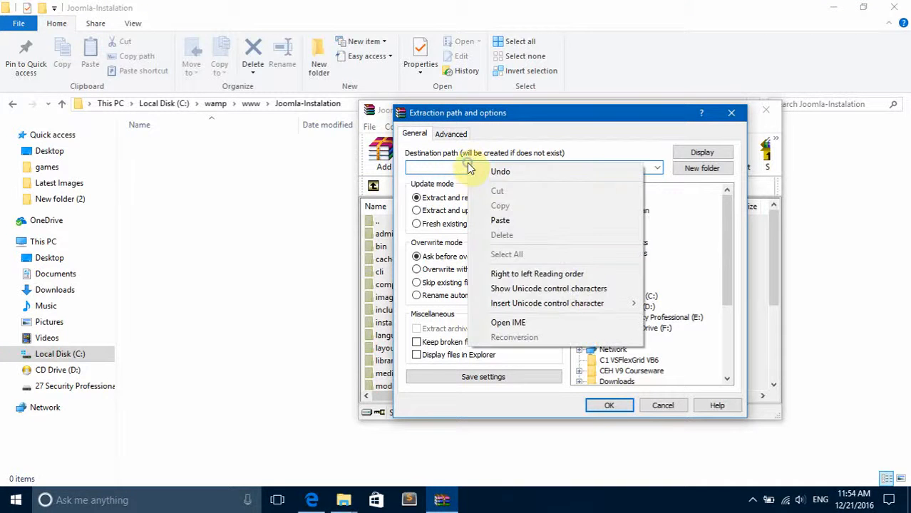
click(515, 222)
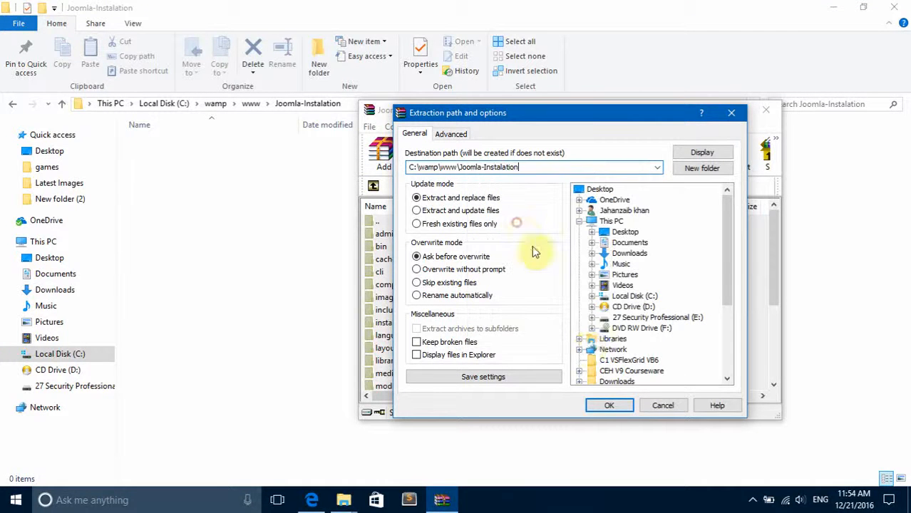
click(610, 406)
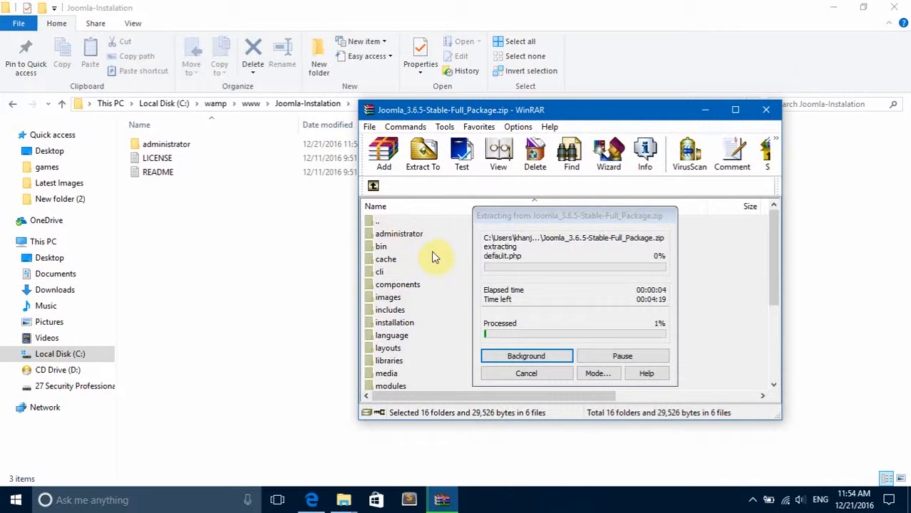
Check the WampServer menu and the server's status while the archive extracts.
drag(548, 219, 543, 203)
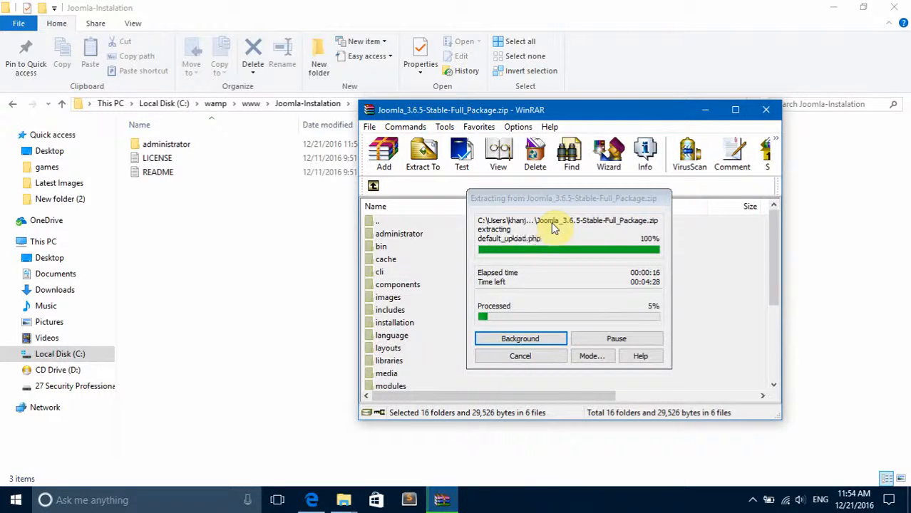
click(754, 502)
click(779, 451)
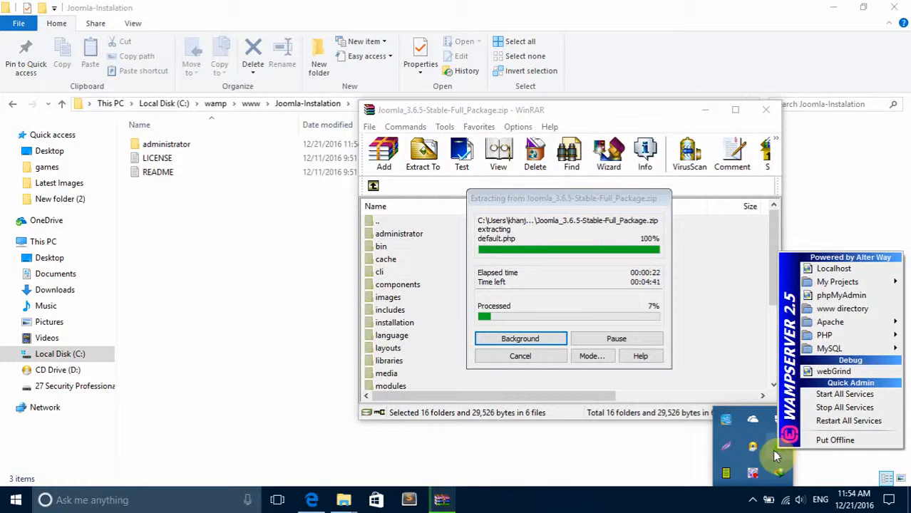
click(753, 501)
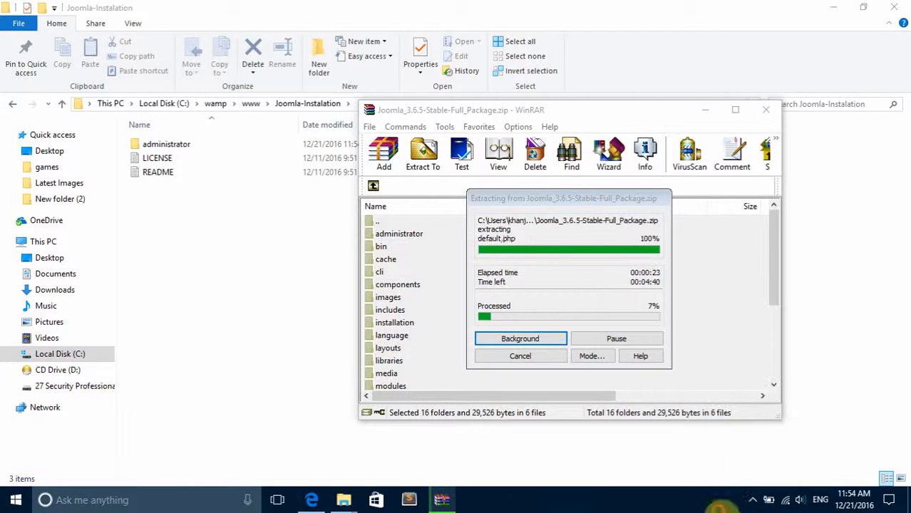
click(754, 502)
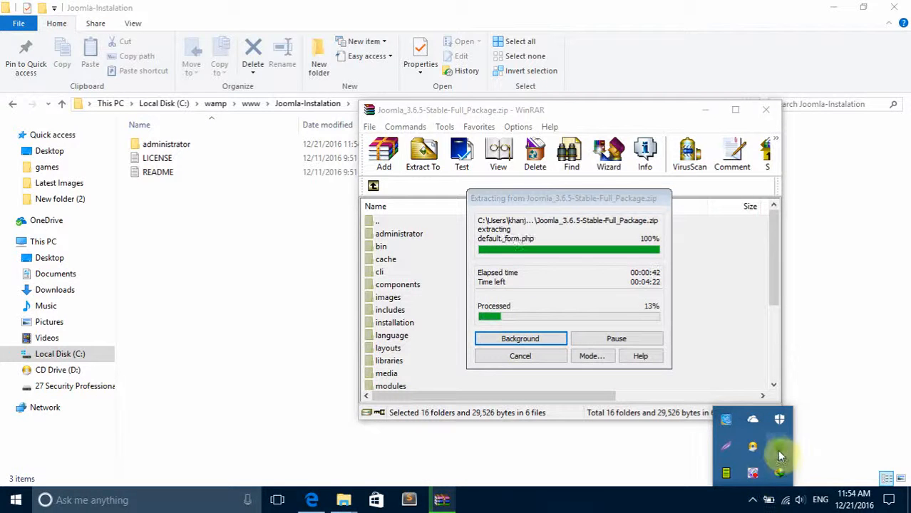
mouse_move(780, 449)
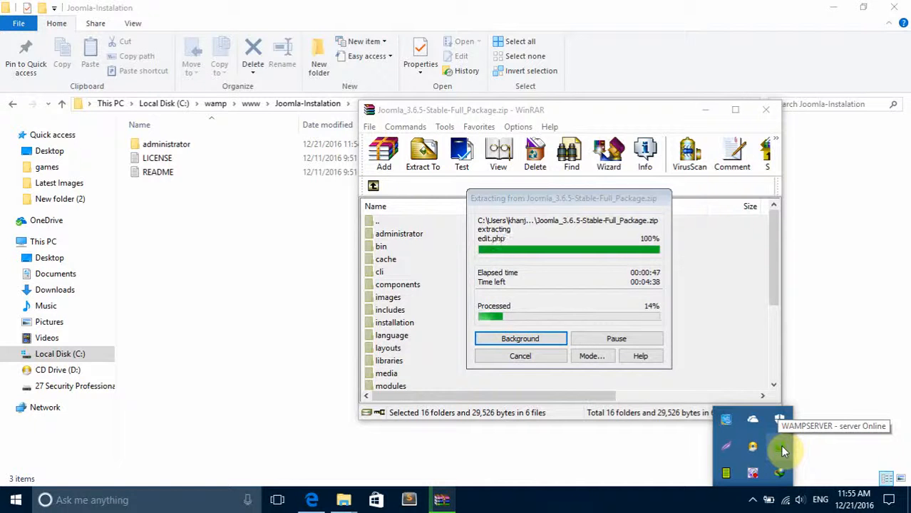
Move the WinRAR window aside to reveal the extracted files and close it once extraction finishes.
drag(563, 110, 437, 75)
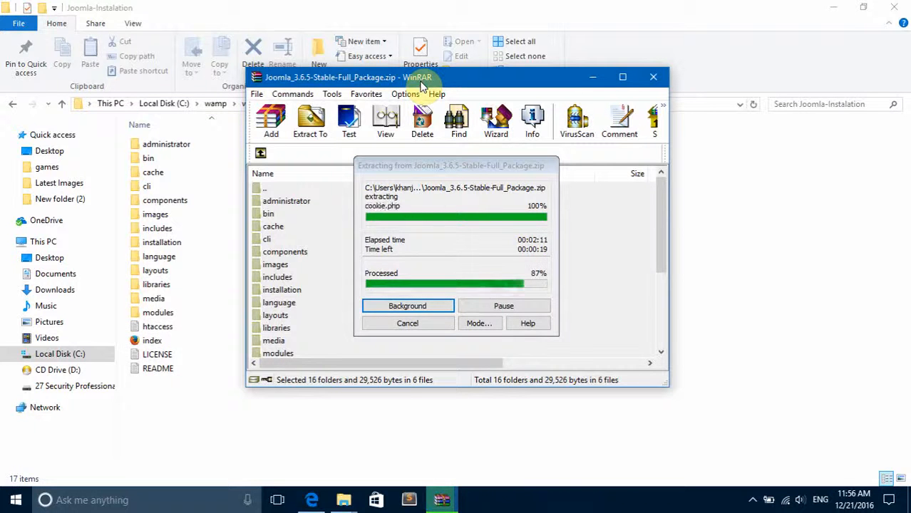
drag(462, 87, 647, 117)
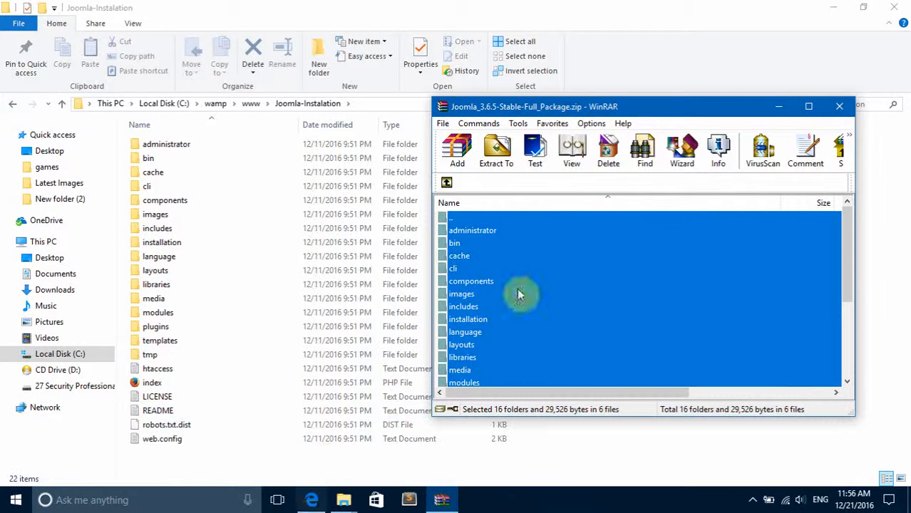
click(838, 106)
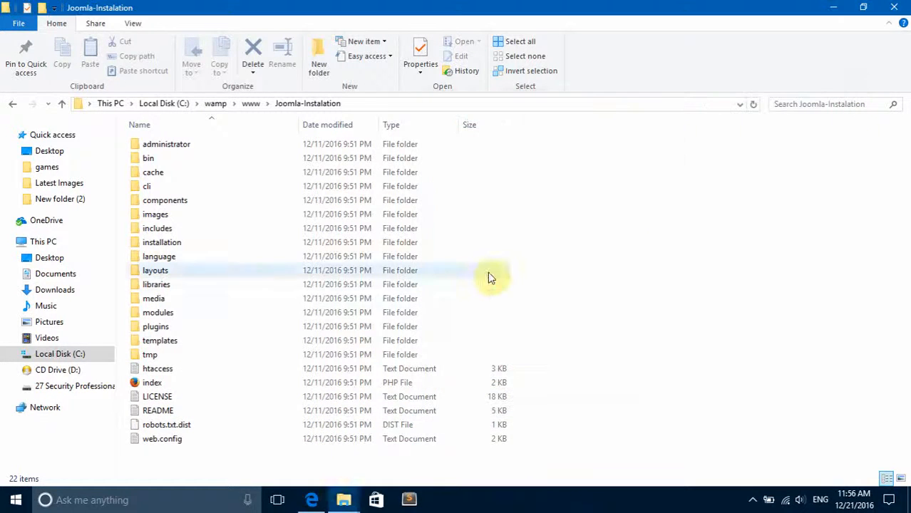
Switch to the Edge browser, load localhost/Joomla-instalation in a new tab, and maximize the browser window.
click(312, 500)
click(147, 14)
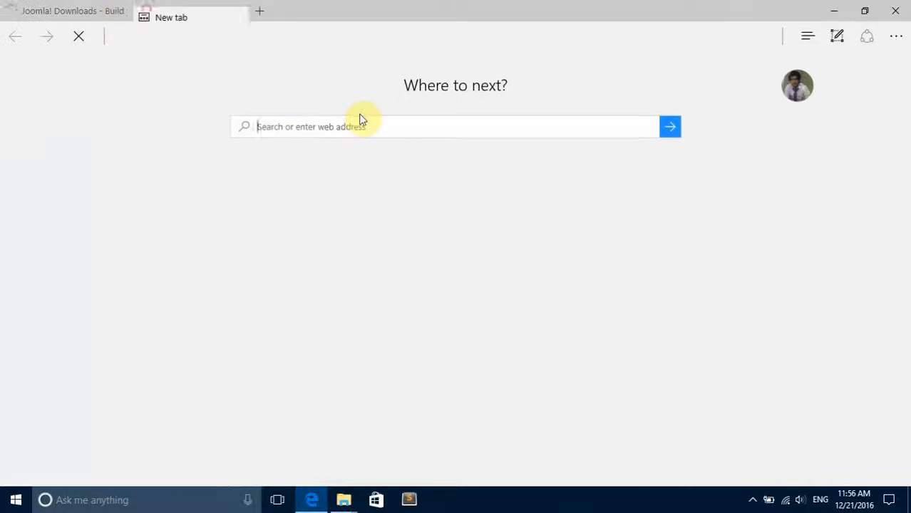
text(localhost/)
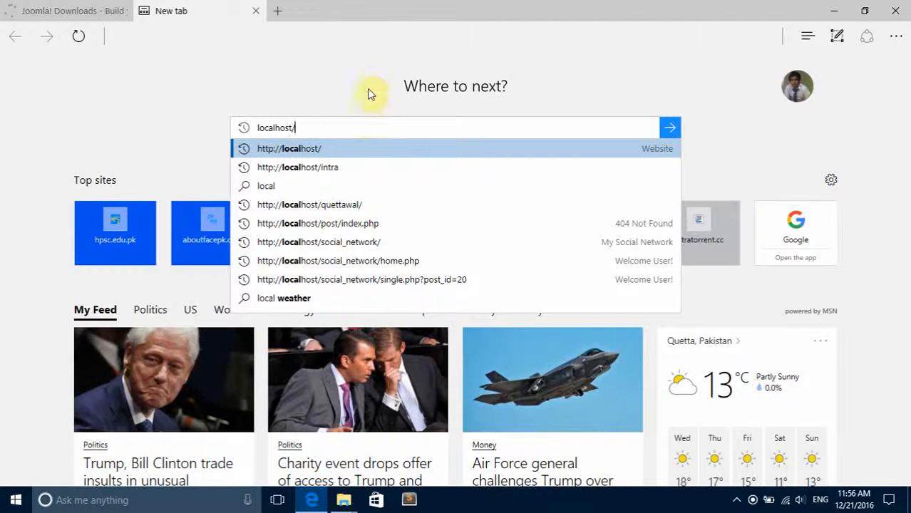
drag(399, 5, 446, 223)
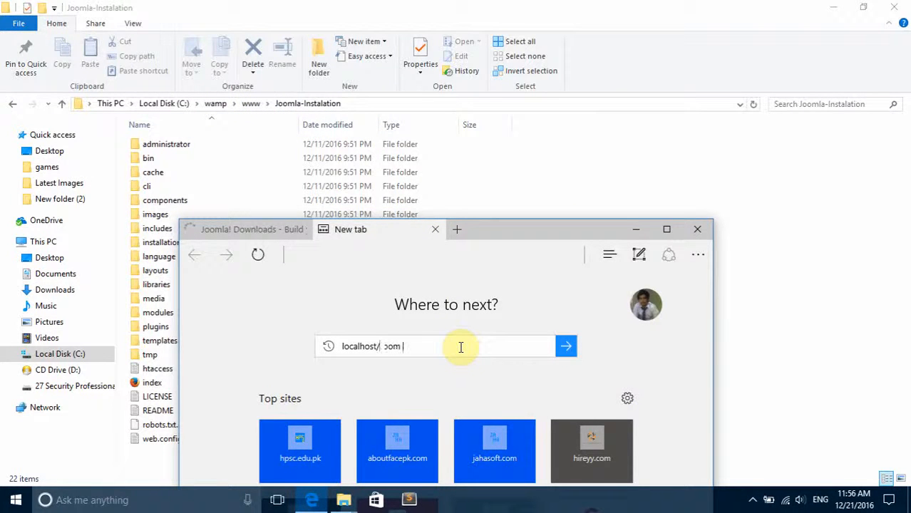
text(la-instalation)
key(Return)
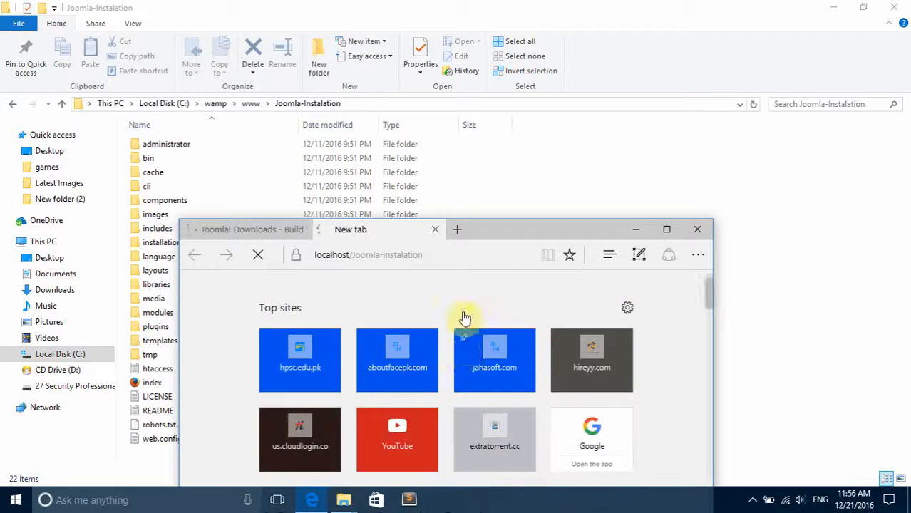
double_click(538, 226)
Name the site "Joomla Inst" and enter the administrator's email address in the main configuration.
click(323, 263)
text(Joomla Inst)
key(Tab)
key(Tab)
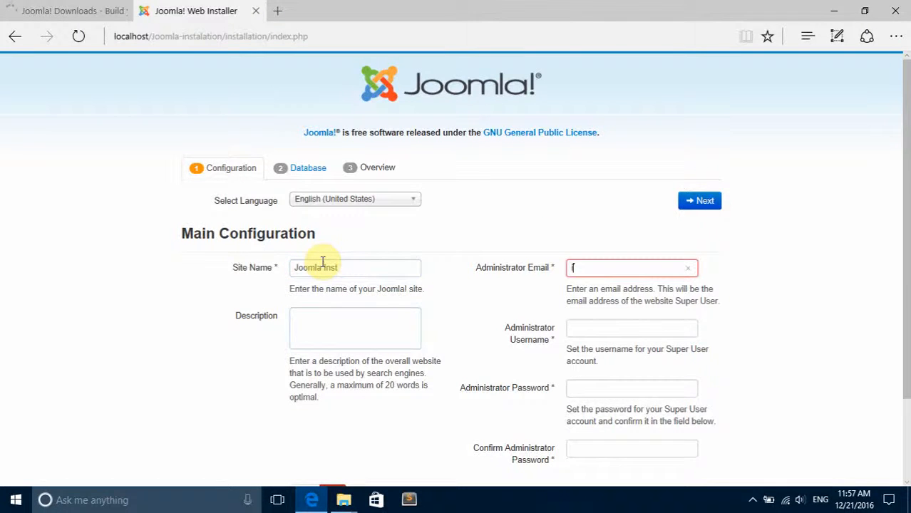
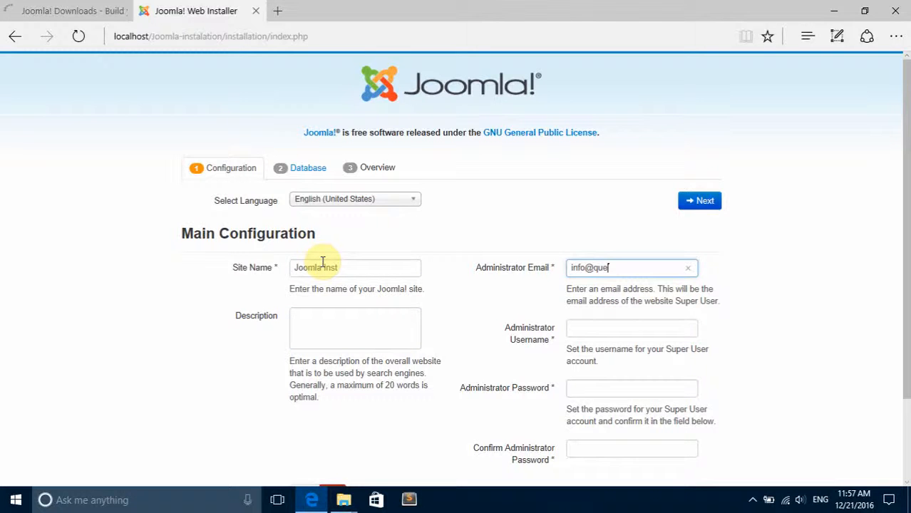
key(Tab)
Set the administrator username to admin, enter and confirm the administrator password, and proceed to the database configuration.
text(ad)
key(Tab)
text(••)
key(Tab)
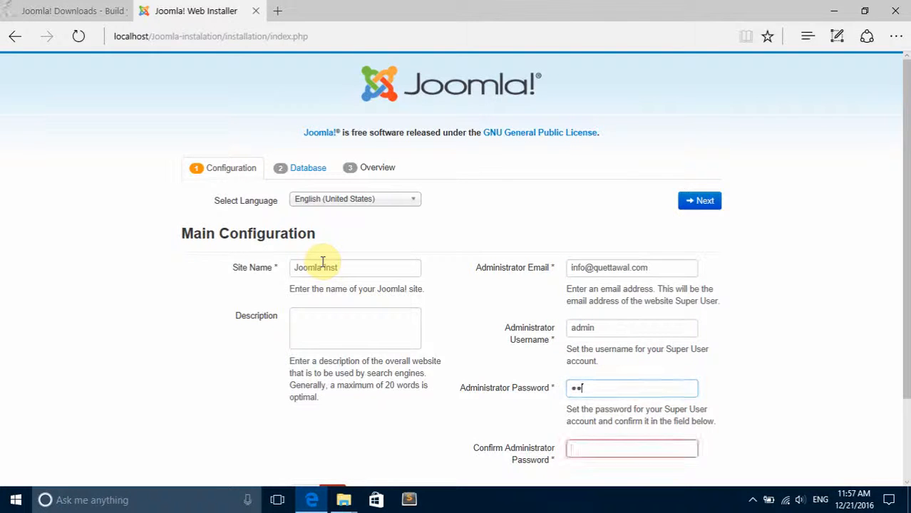
text(admin)
click(713, 202)
Set the database username to root, leave the password field empty, and name the database joomlainsDB.
scroll(559, 216, down, 2)
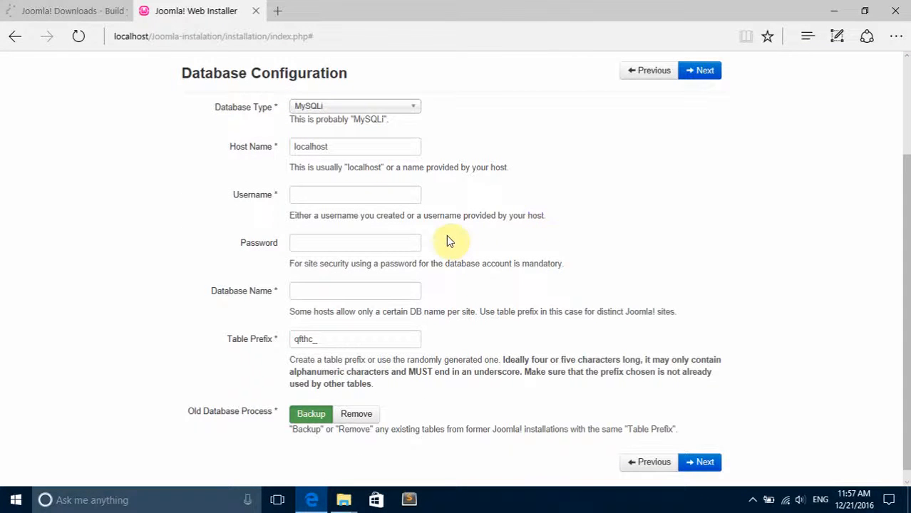
click(357, 200)
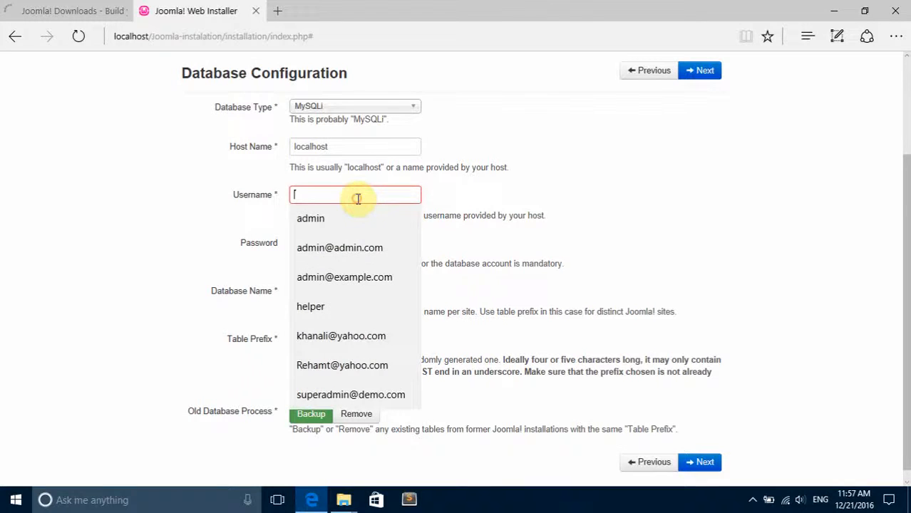
text(root)
key(Tab)
drag(313, 216, 444, 215)
click(444, 215)
drag(315, 193, 243, 193)
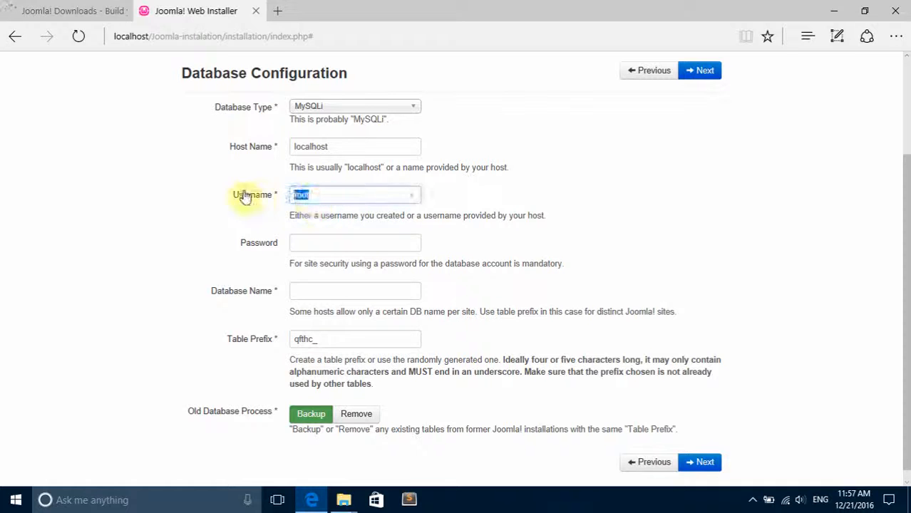
click(317, 292)
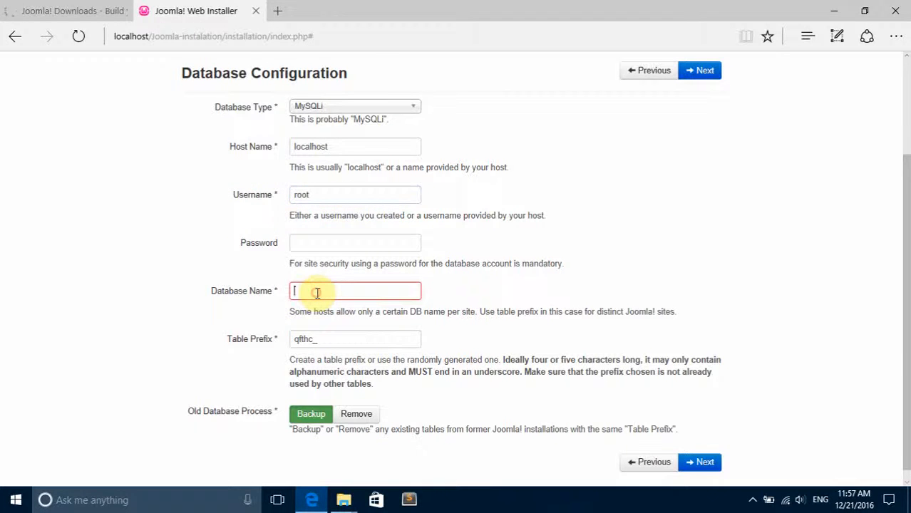
text(joo)
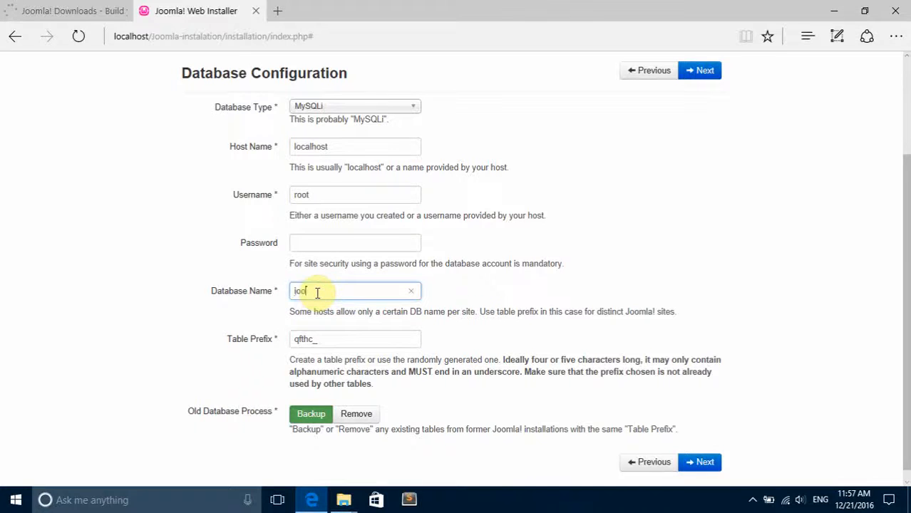
text(mlainsDB)
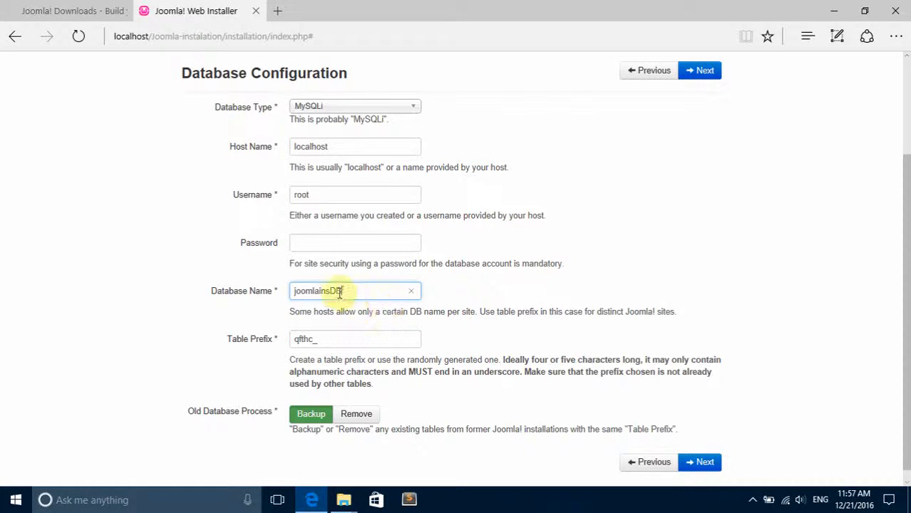
drag(278, 294, 217, 292)
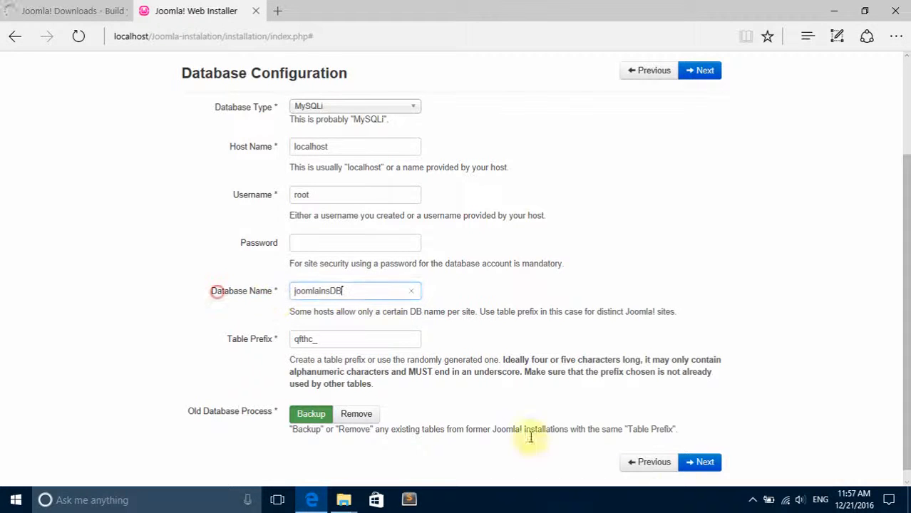
Look at the phpMyAdmin entry in the WampServer menu and close the menu without choosing anything.
click(753, 498)
click(788, 433)
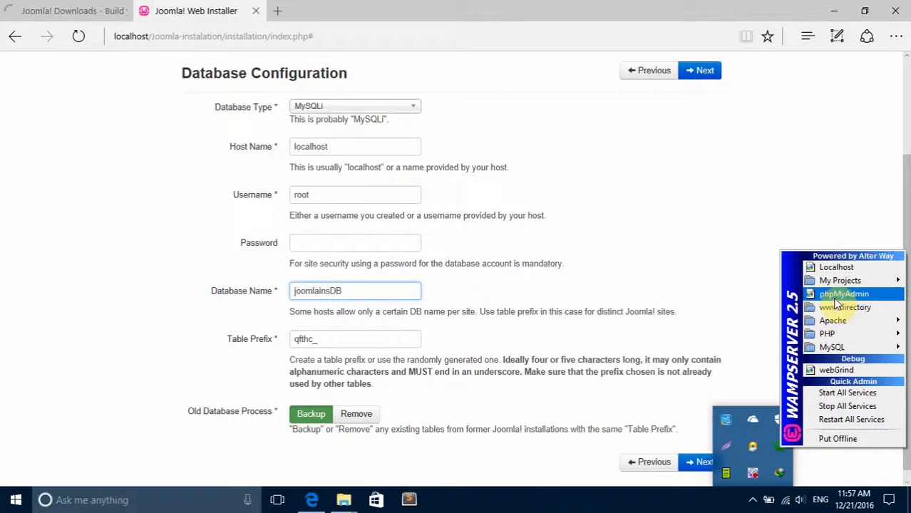
click(727, 245)
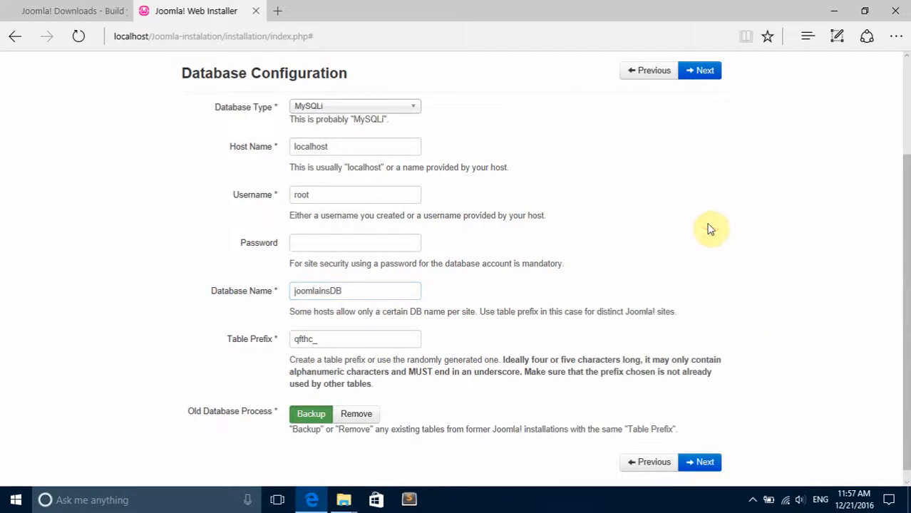
Review the database username and database name, and submit the database configuration.
scroll(709, 228, up, 2)
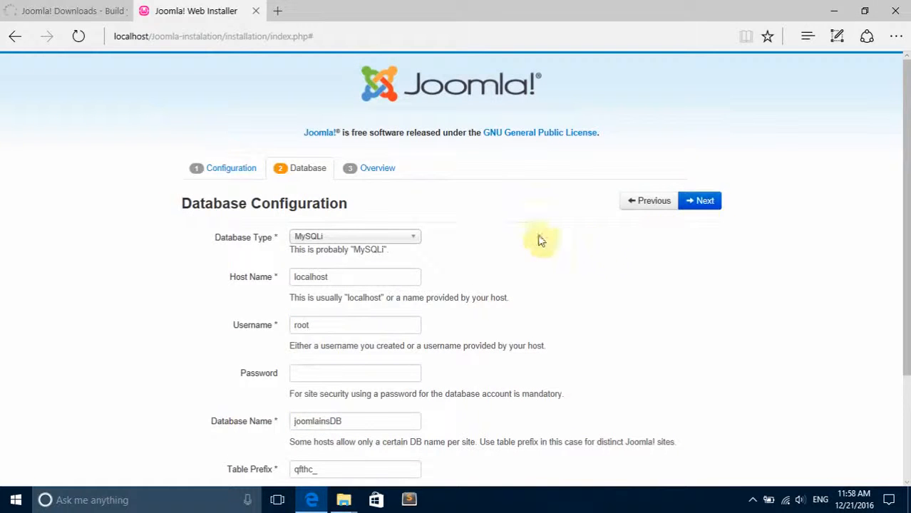
drag(345, 322, 276, 323)
drag(360, 421, 288, 421)
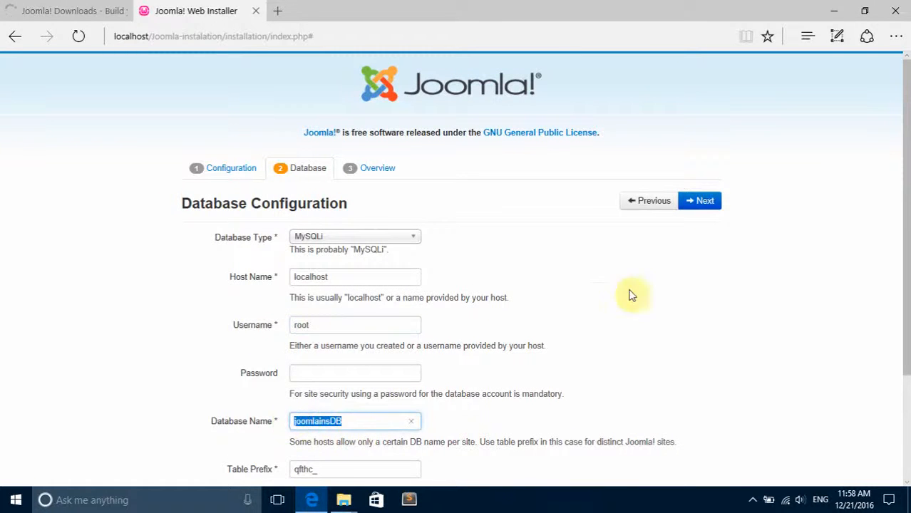
click(702, 202)
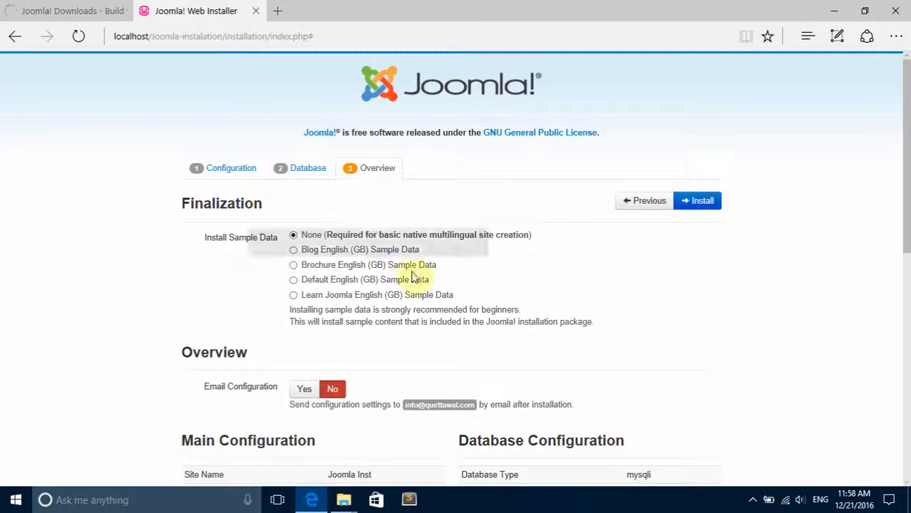
Install Joomla with the Default English (GB) Sample Data and remove the installation folder once installation completes.
click(327, 282)
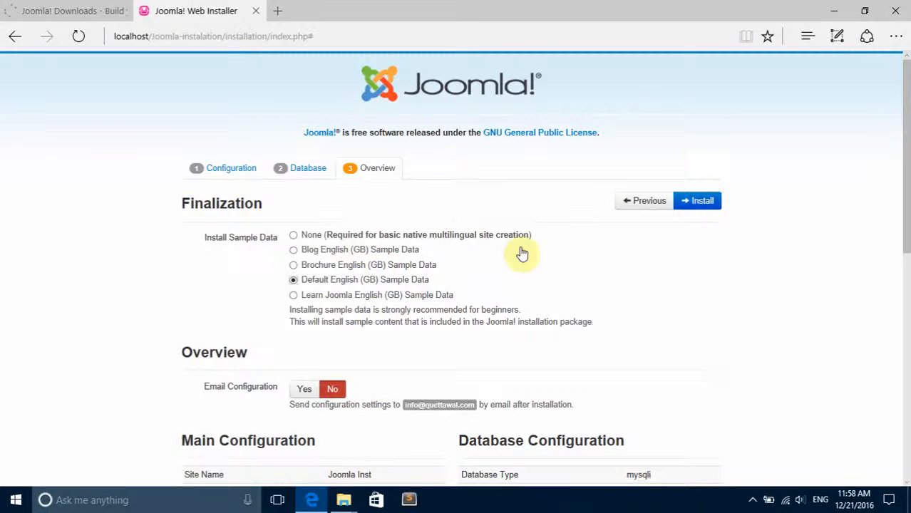
click(702, 201)
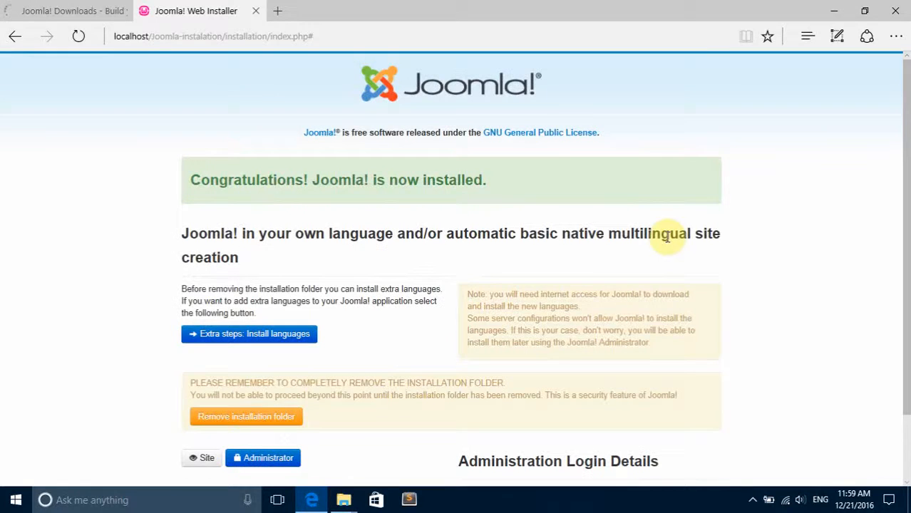
scroll(425, 263, down, 1)
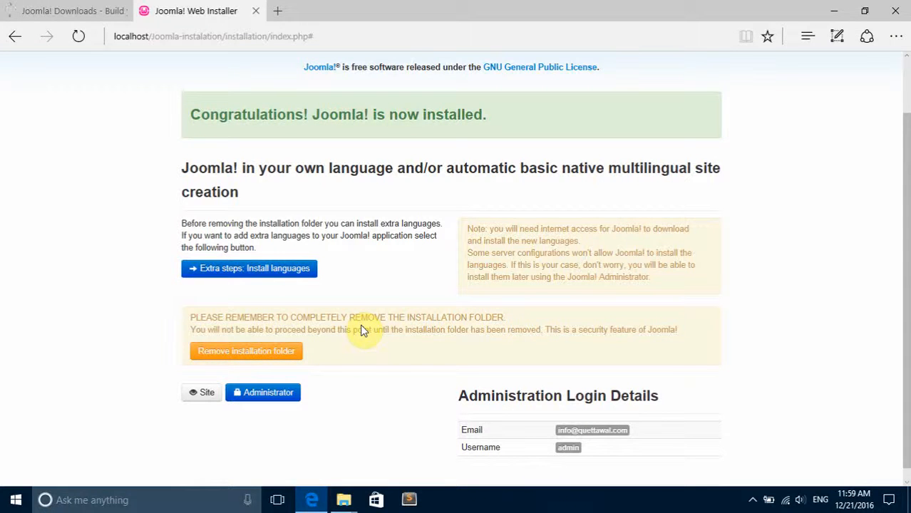
click(228, 358)
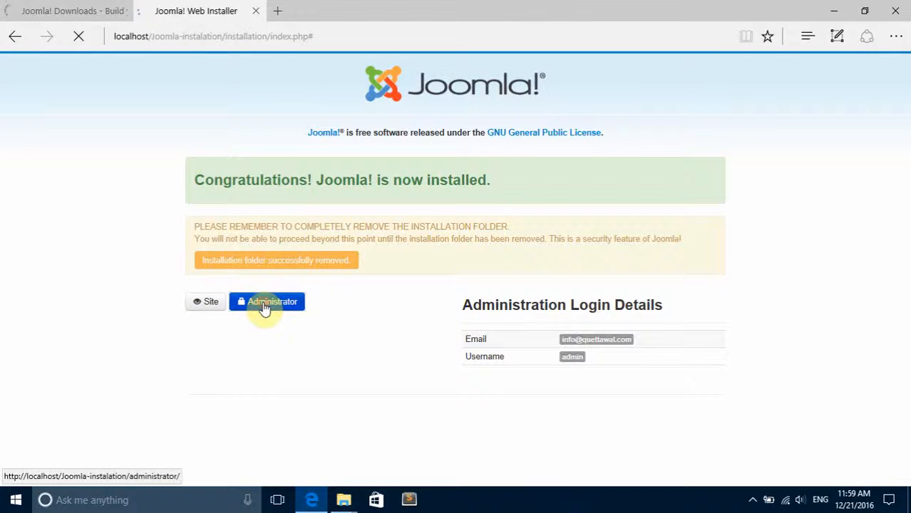
Open the Joomla administrator login page and log in as admin with the administrator password.
click(305, 300)
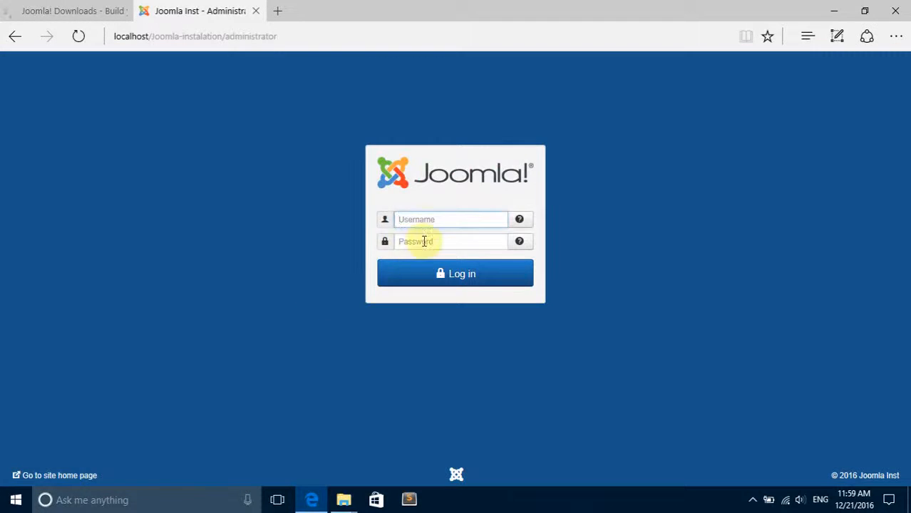
text(admin)
key(Tab)
text(a)
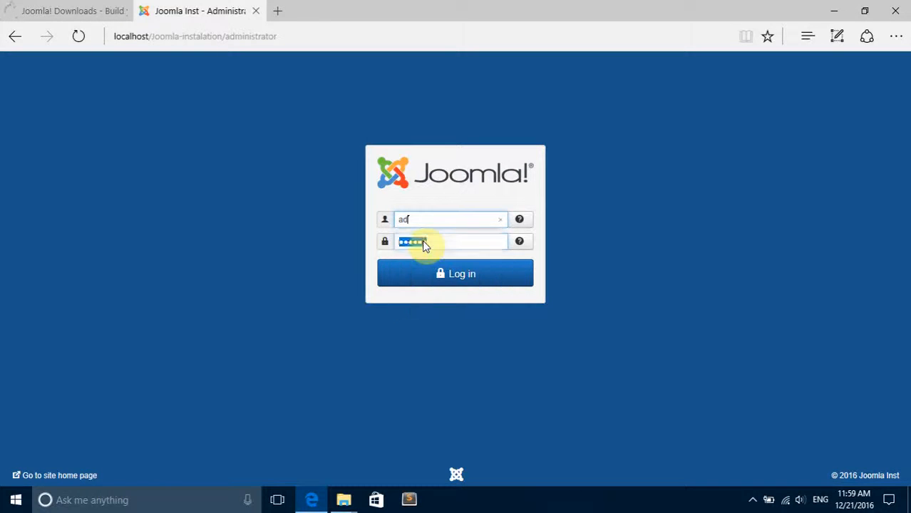
text(dmin)
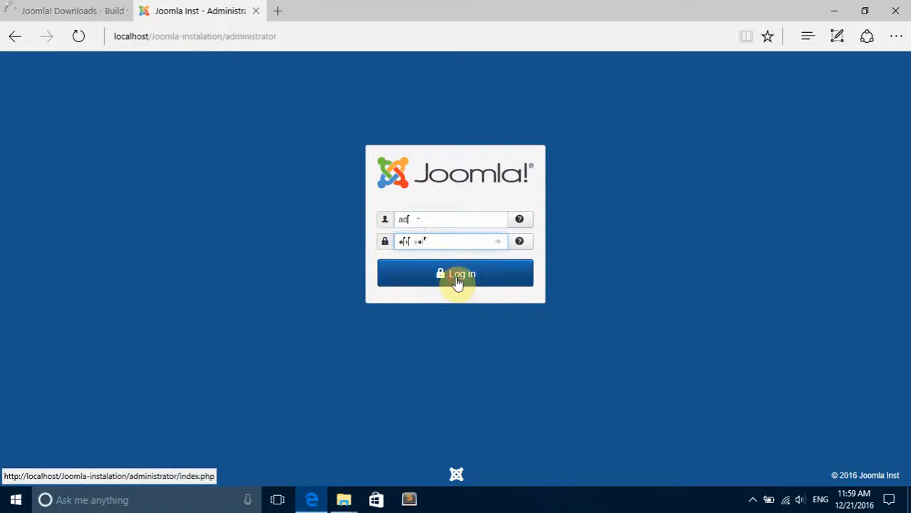
click(457, 281)
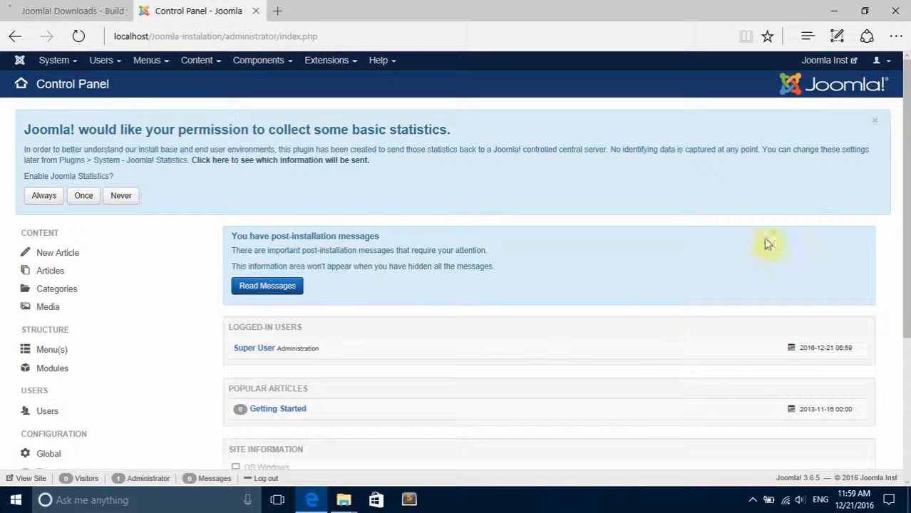
Open the site's front page from the Control Panel, look through it, and return to examine the Control Panel.
click(820, 61)
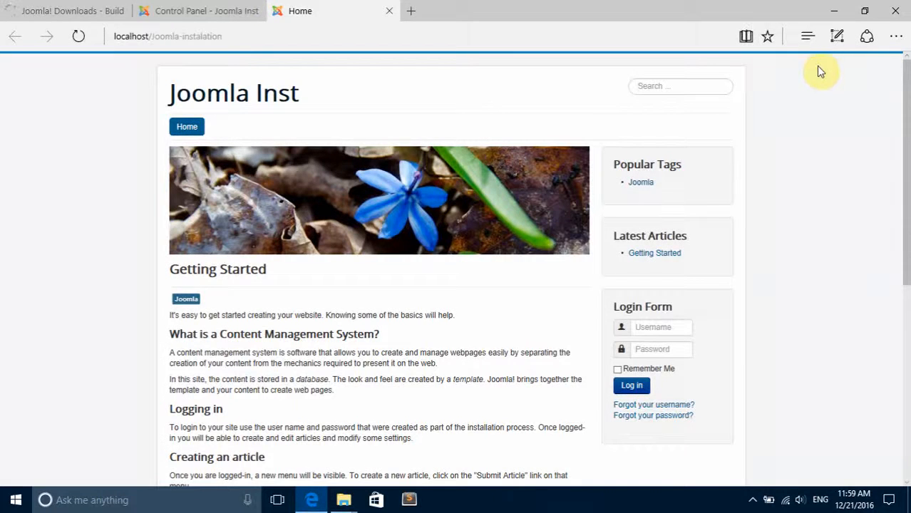
scroll(784, 127, down, 6)
scroll(784, 125, up, 6)
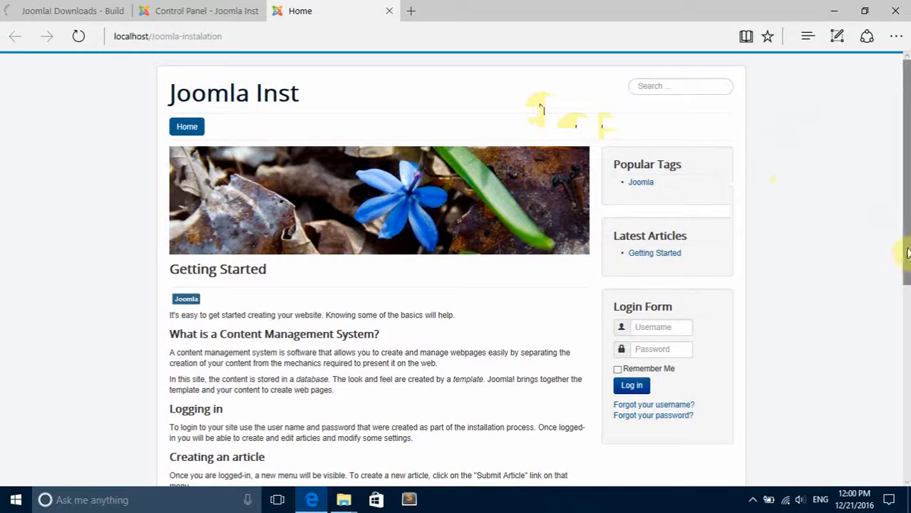
click(250, 10)
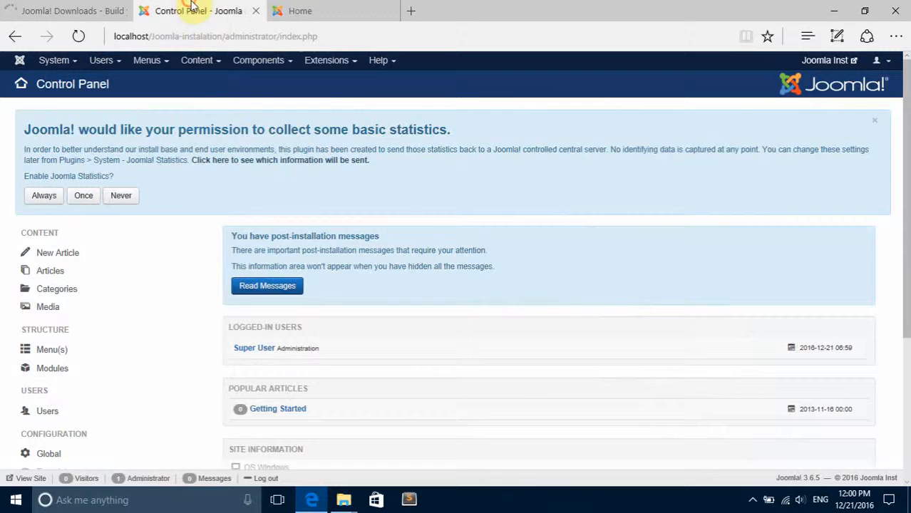
scroll(392, 378, down, 4)
scroll(403, 367, up, 4)
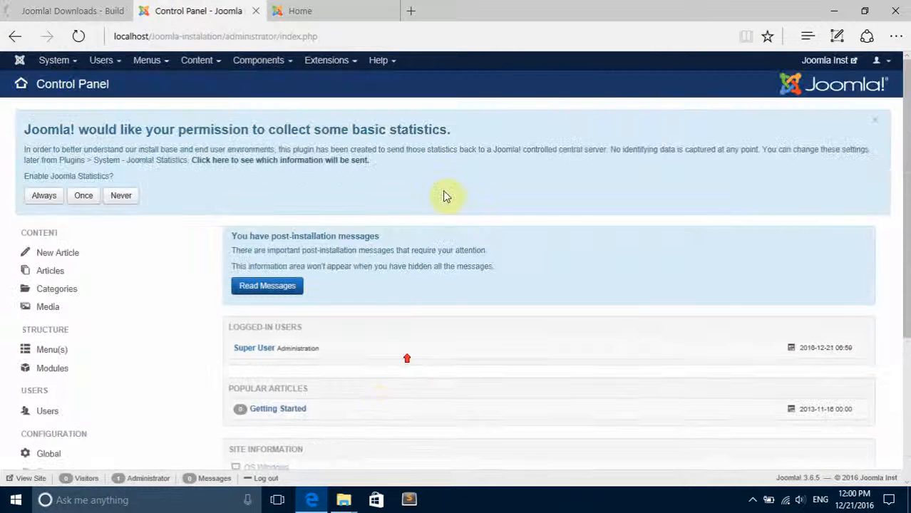
Open phpMyAdmin from WampServer and filter the database list by "Joo".
click(752, 500)
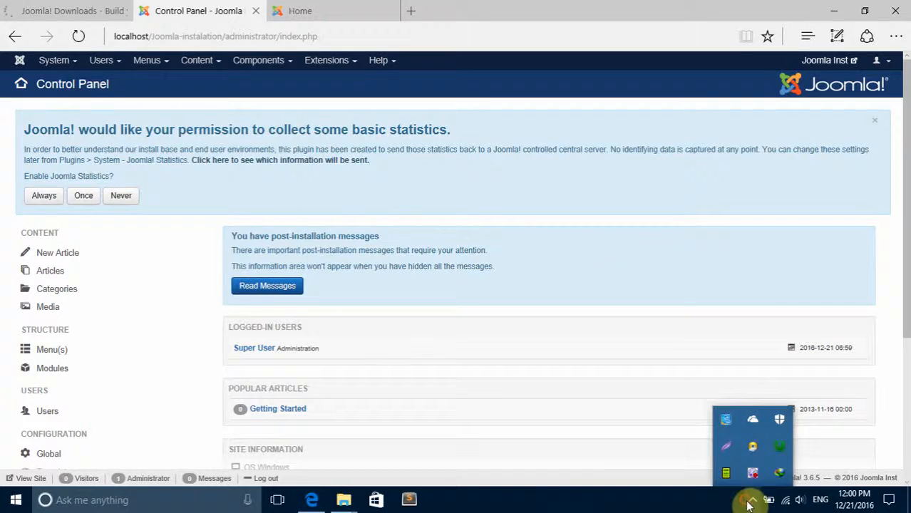
click(779, 446)
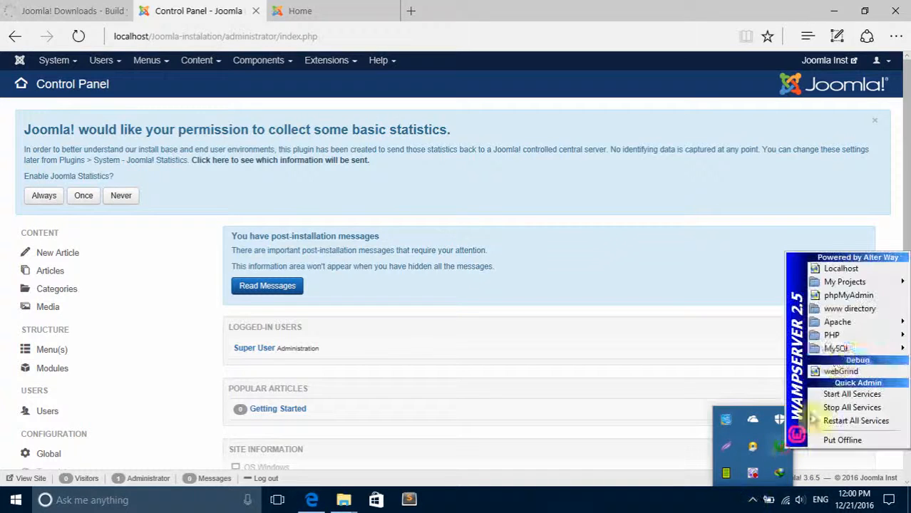
click(847, 296)
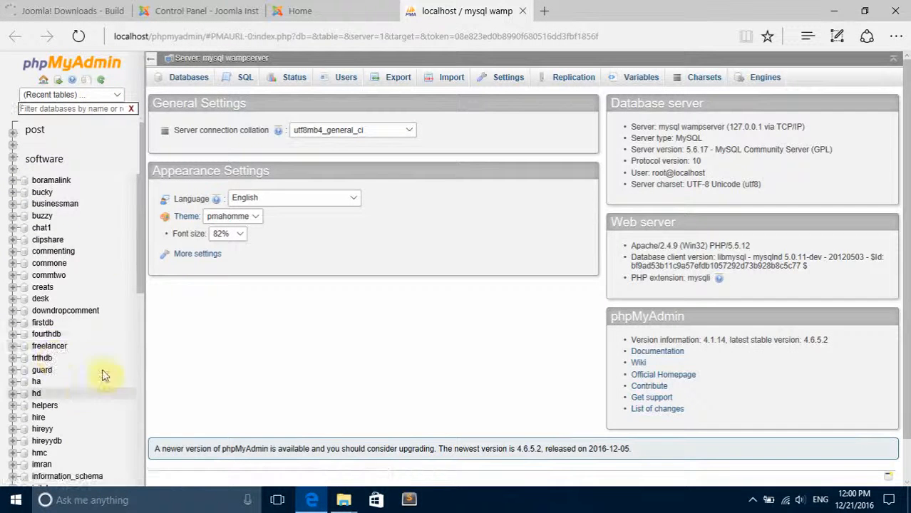
click(29, 109)
text(Joo)
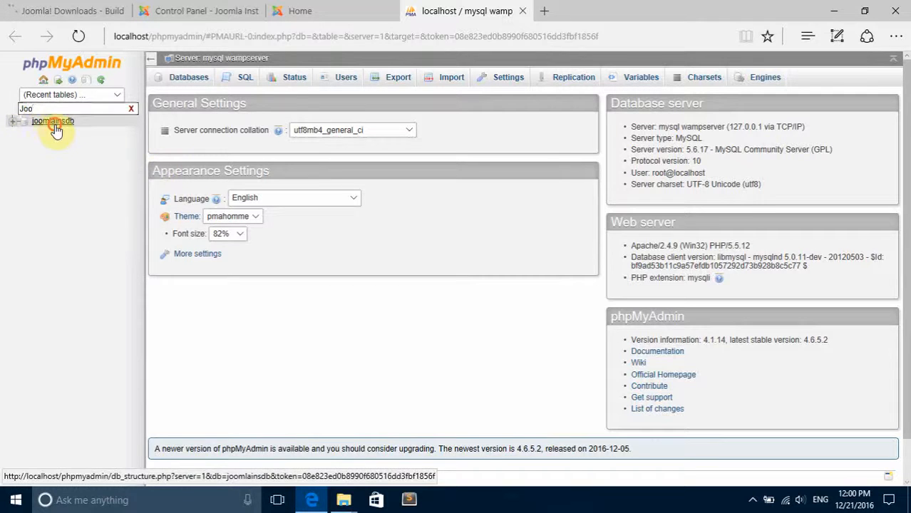
Open the joomlainsdb database and look through the list of tables created by the Joomla installation.
click(32, 122)
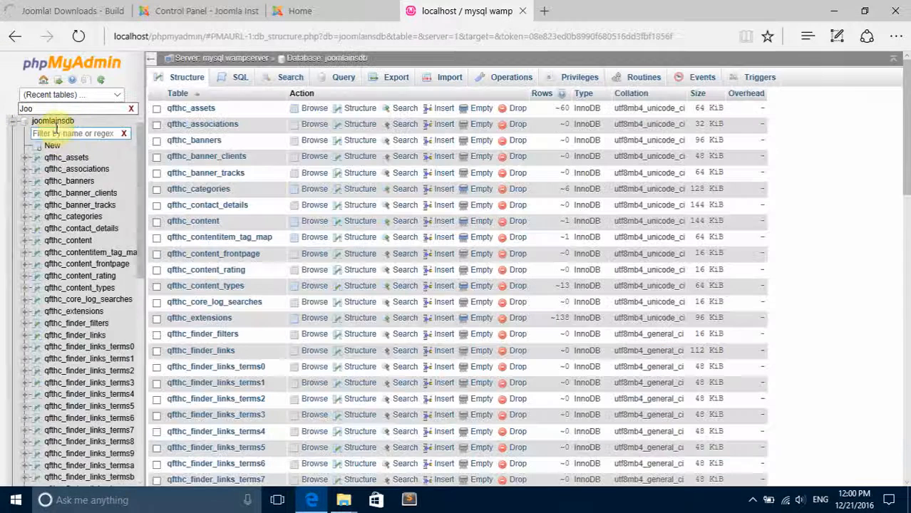
scroll(82, 214, down, 10)
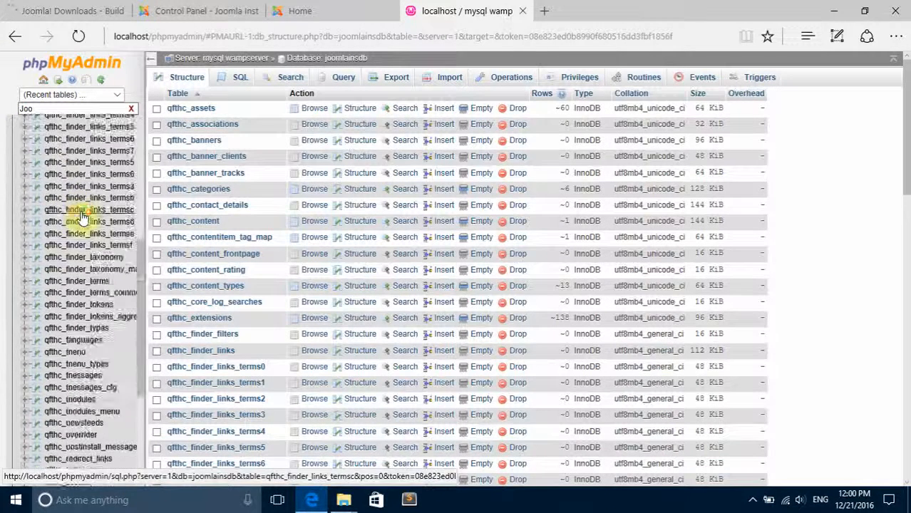
scroll(84, 187, up, 10)
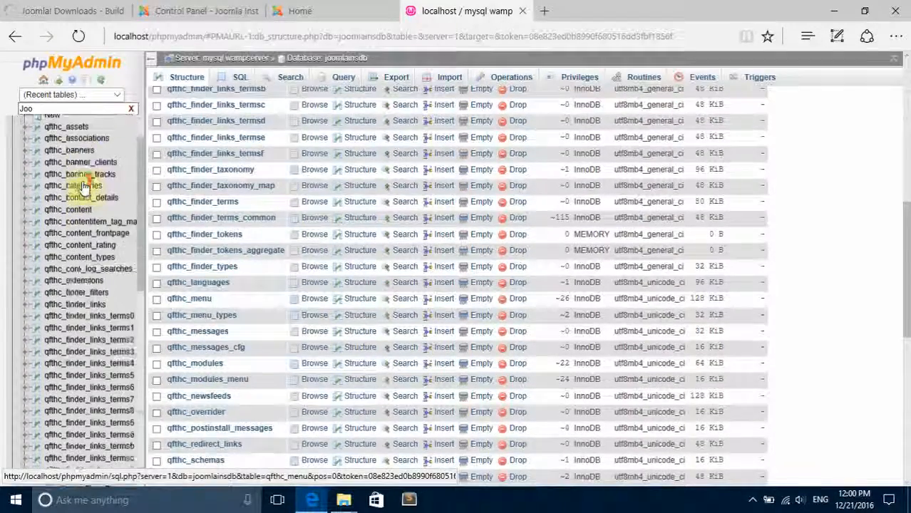
scroll(270, 234, up, 8)
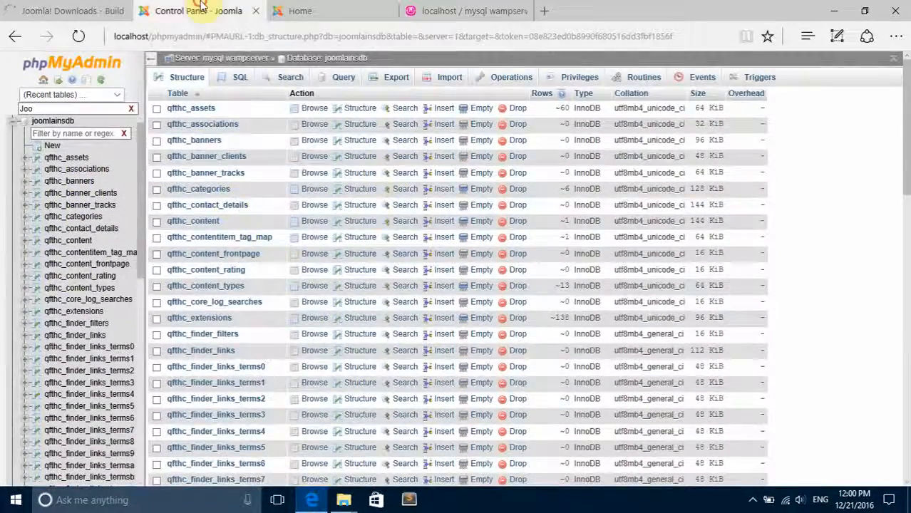
Review the components available in the Joomla administrator area, and return to the joomlainsdb table structure in phpMyAdmin.
click(194, 10)
click(264, 61)
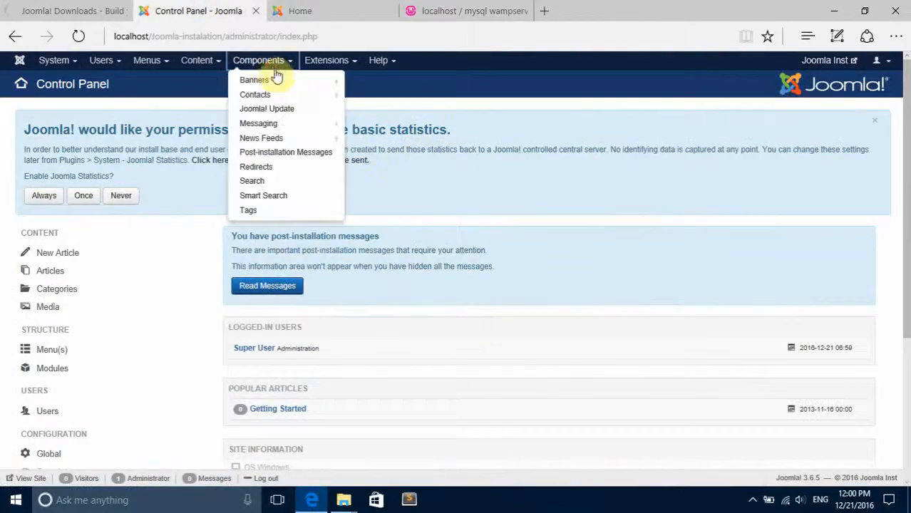
click(463, 11)
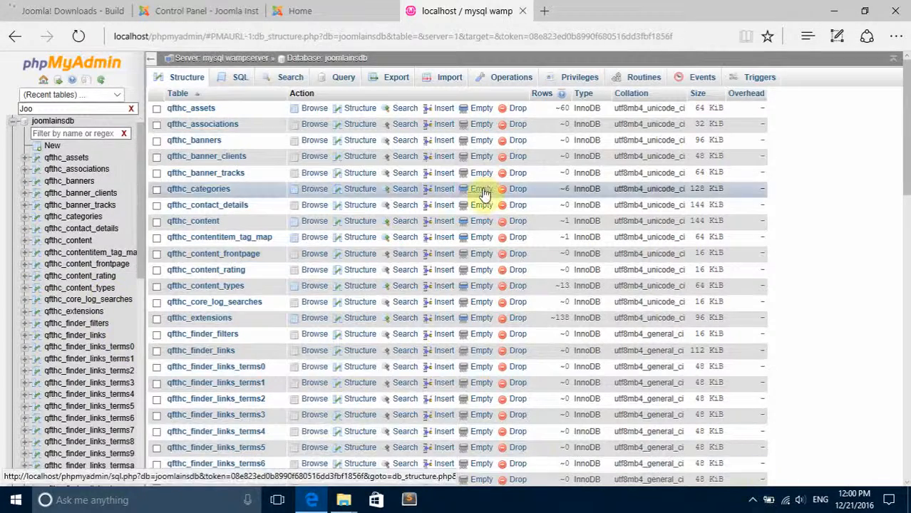
Compare the site's front page with the administrator Control Panel, finishing on the front page.
click(314, 10)
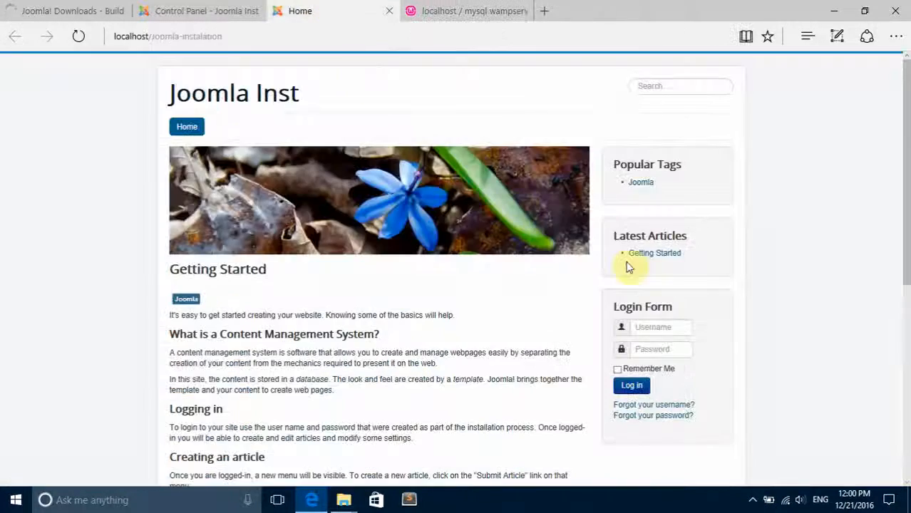
click(188, 10)
click(315, 10)
click(228, 10)
click(314, 9)
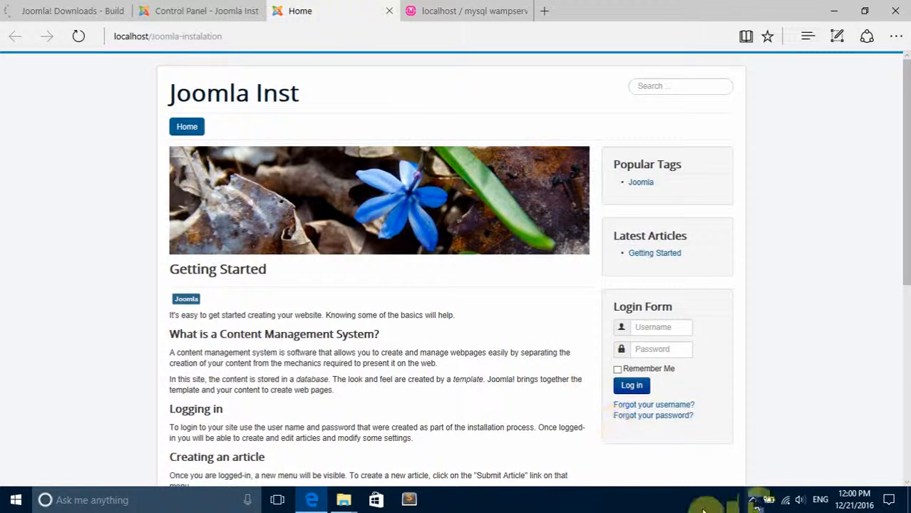
Look through WampServer's PHP and MySQL options from the system tray, and close them without choosing any.
click(752, 500)
click(780, 449)
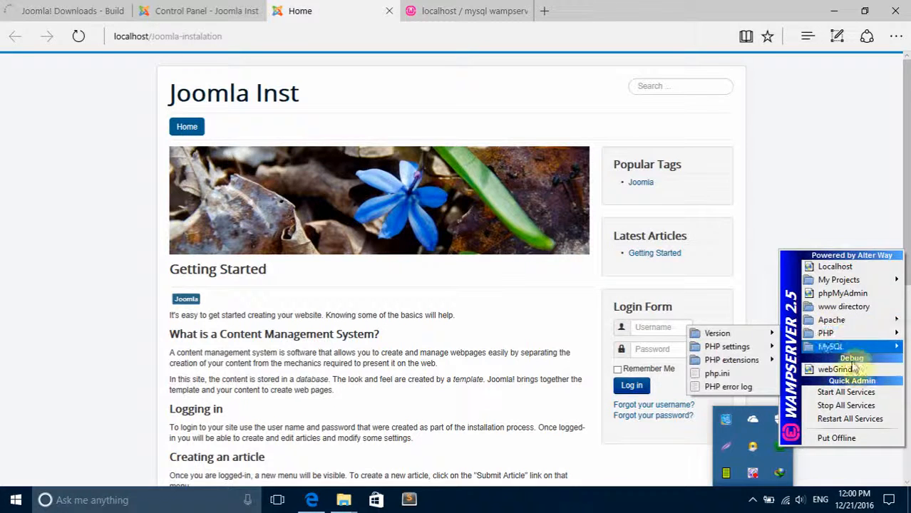
click(757, 472)
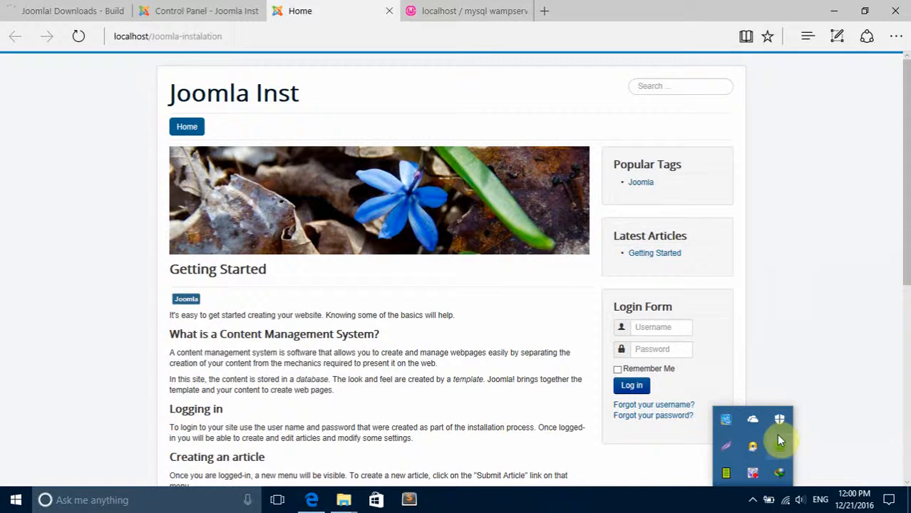